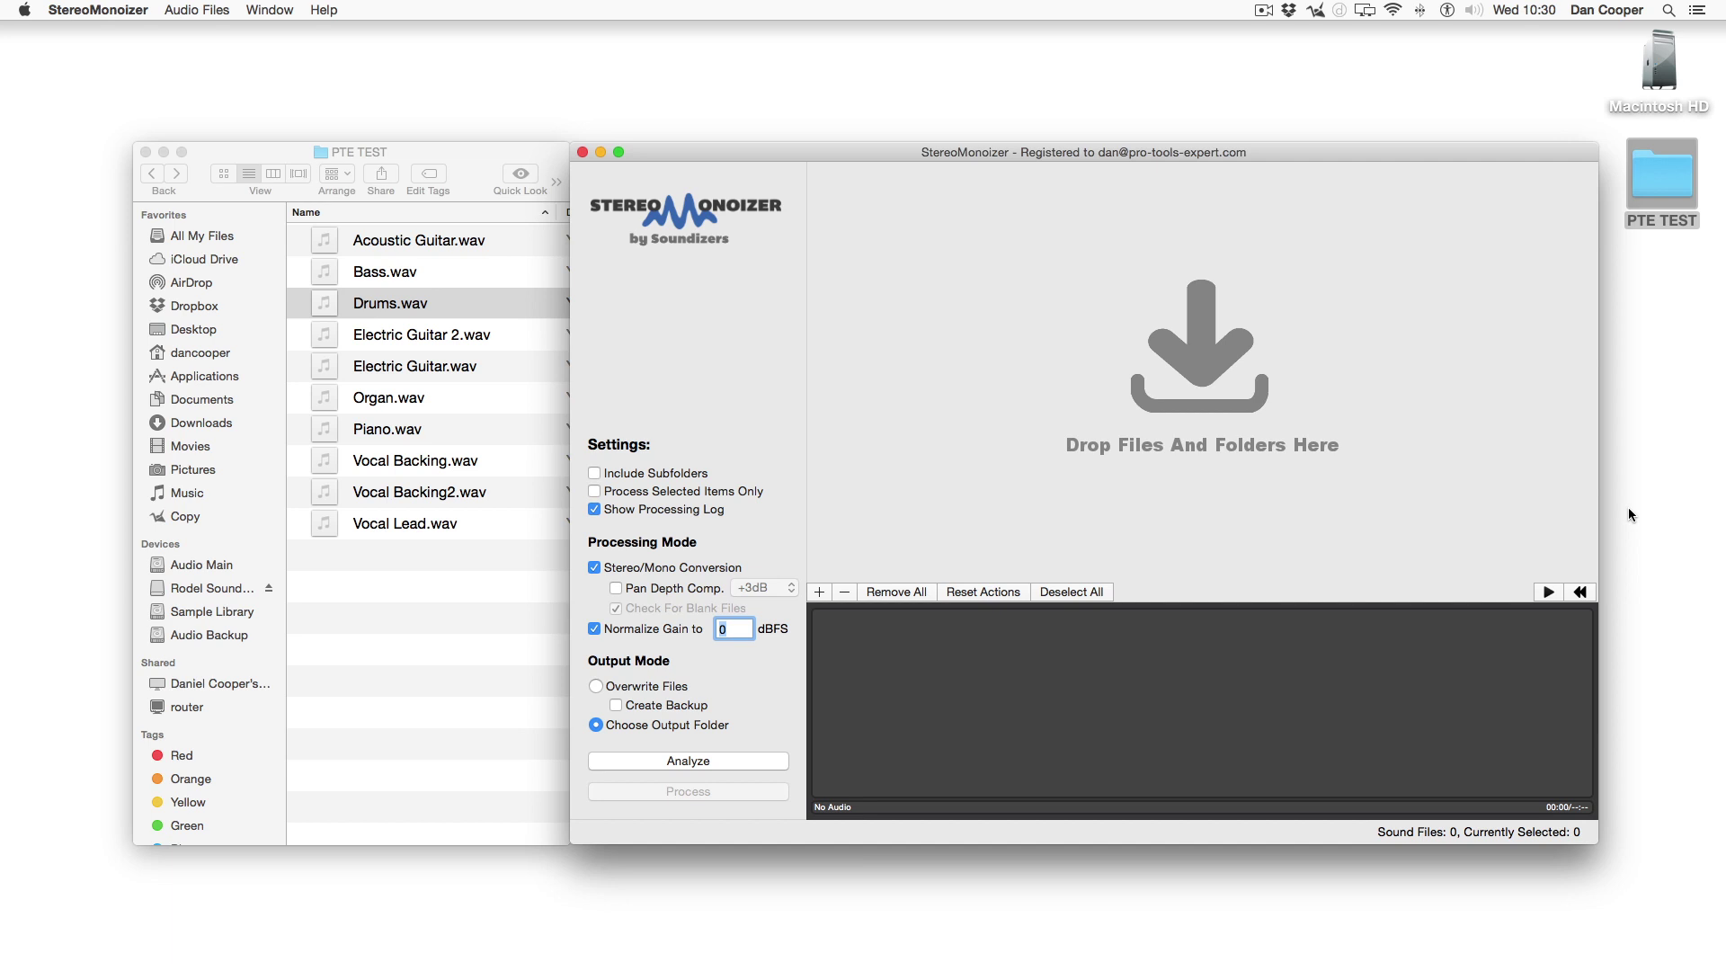
Step: Select the ten stem files, drag them into the list, then clear it with Remove All
{"action": "left_click", "coordinate": [447, 515]}
{"action": "left_click", "coordinate": [445, 521]}
{"action": "key", "text": "super+a"}
{"action": "left_click_drag", "start_coordinate": [422, 293], "coordinate": [1064, 257]}
{"action": "left_click", "coordinate": [883, 592]}
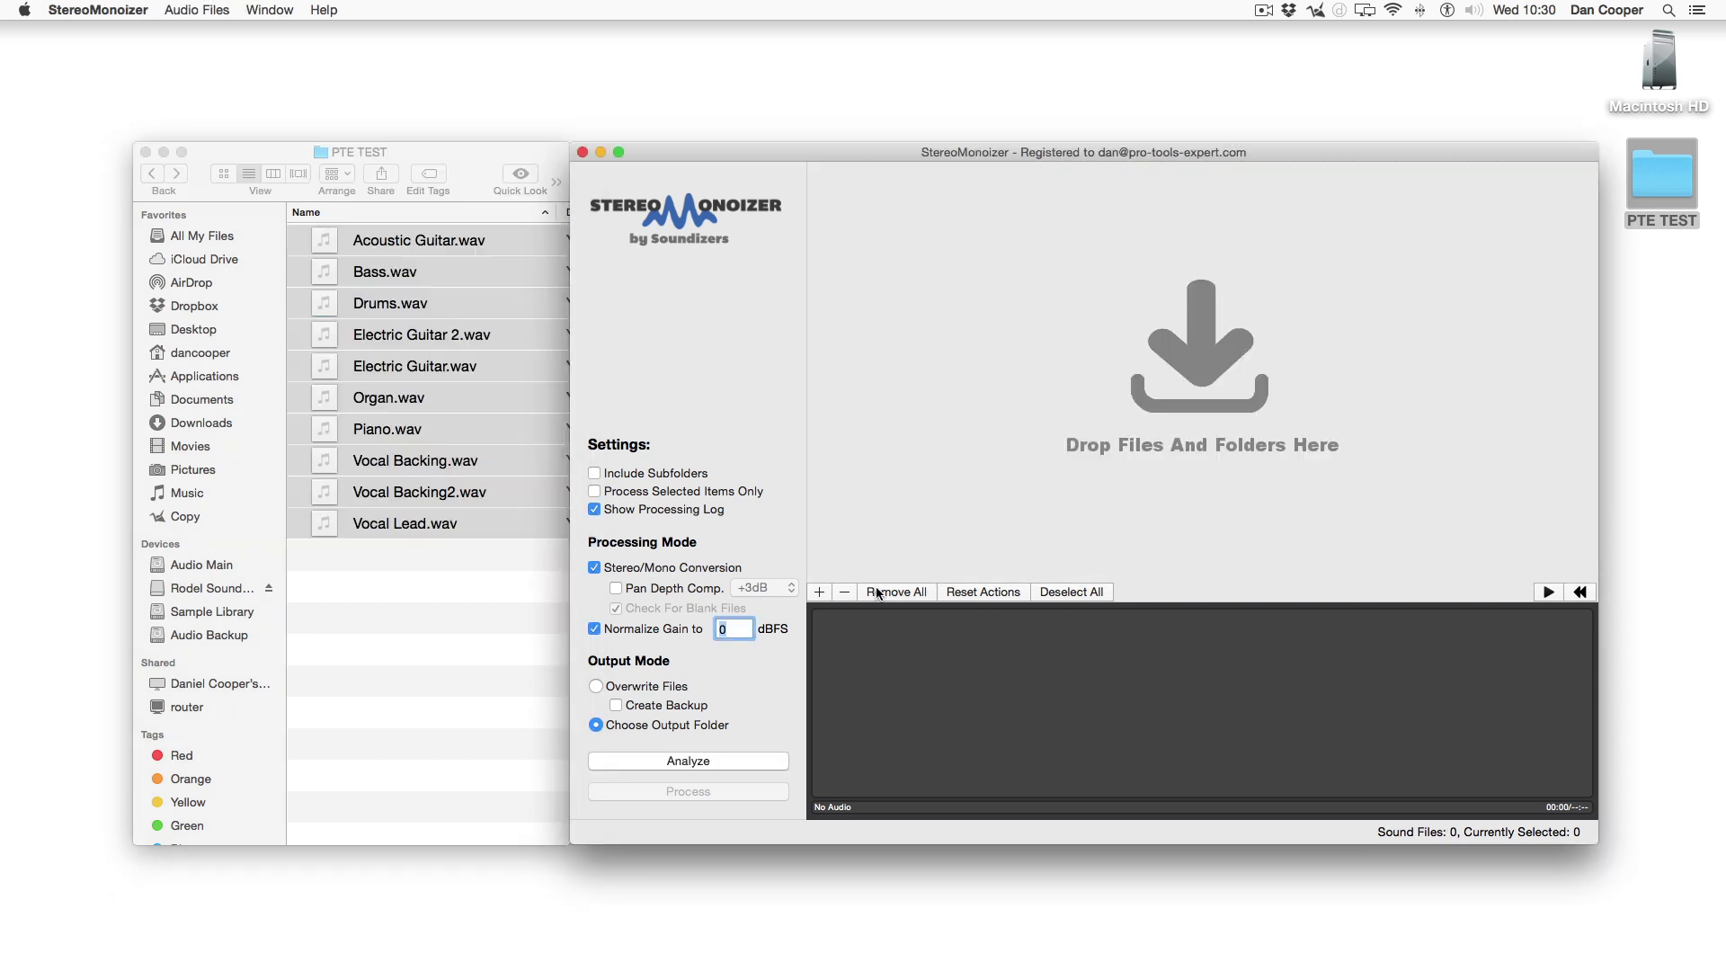
Step: Load the PTE TEST folder into the list and preview the Organ, Bass and Drums waveforms
{"action": "left_click_drag", "start_coordinate": [1691, 143], "coordinate": [1025, 332]}
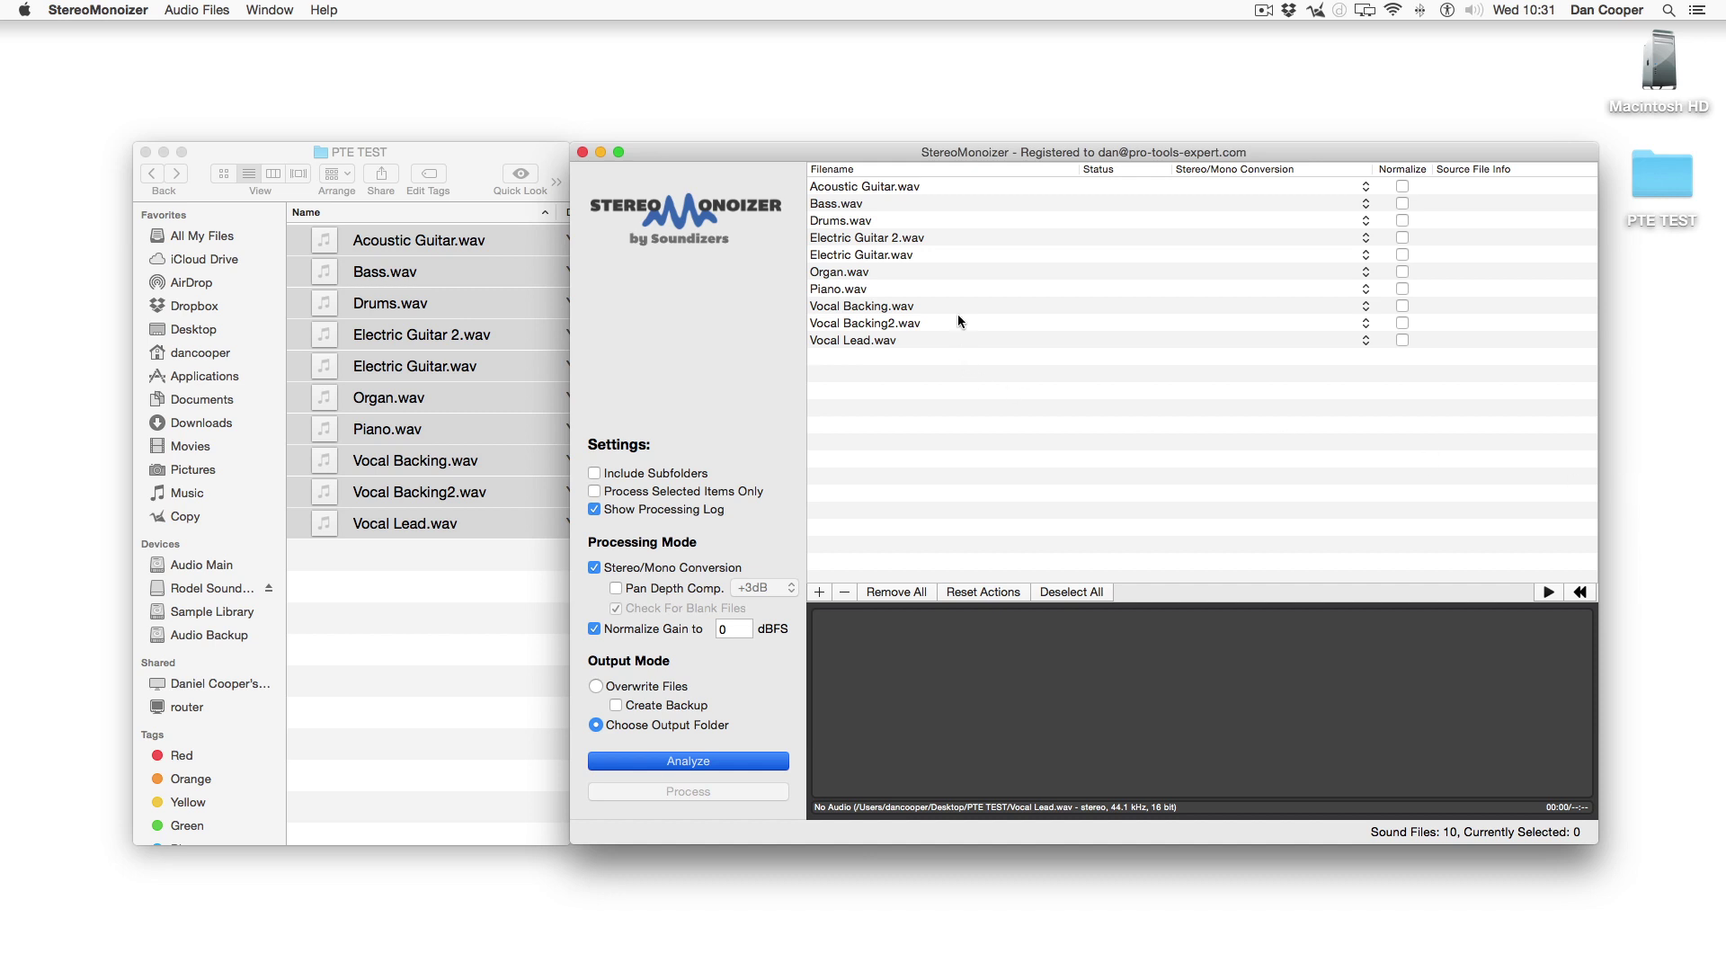
{"action": "left_click", "coordinate": [952, 273]}
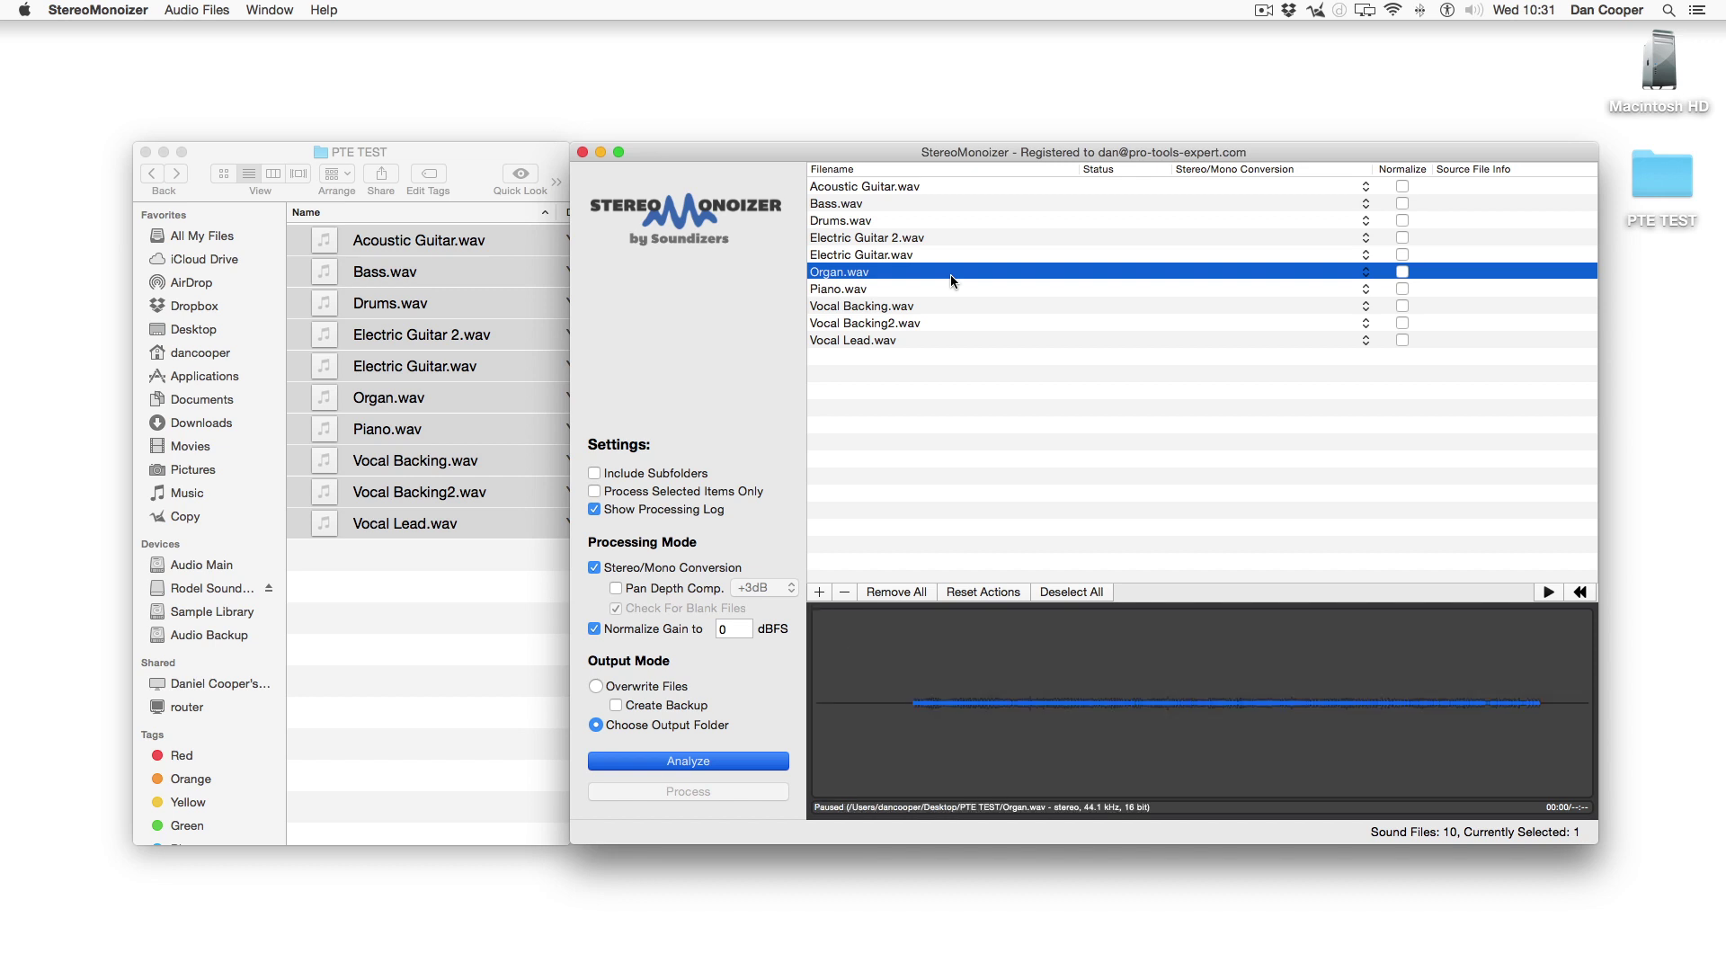
{"action": "left_click", "coordinate": [950, 202]}
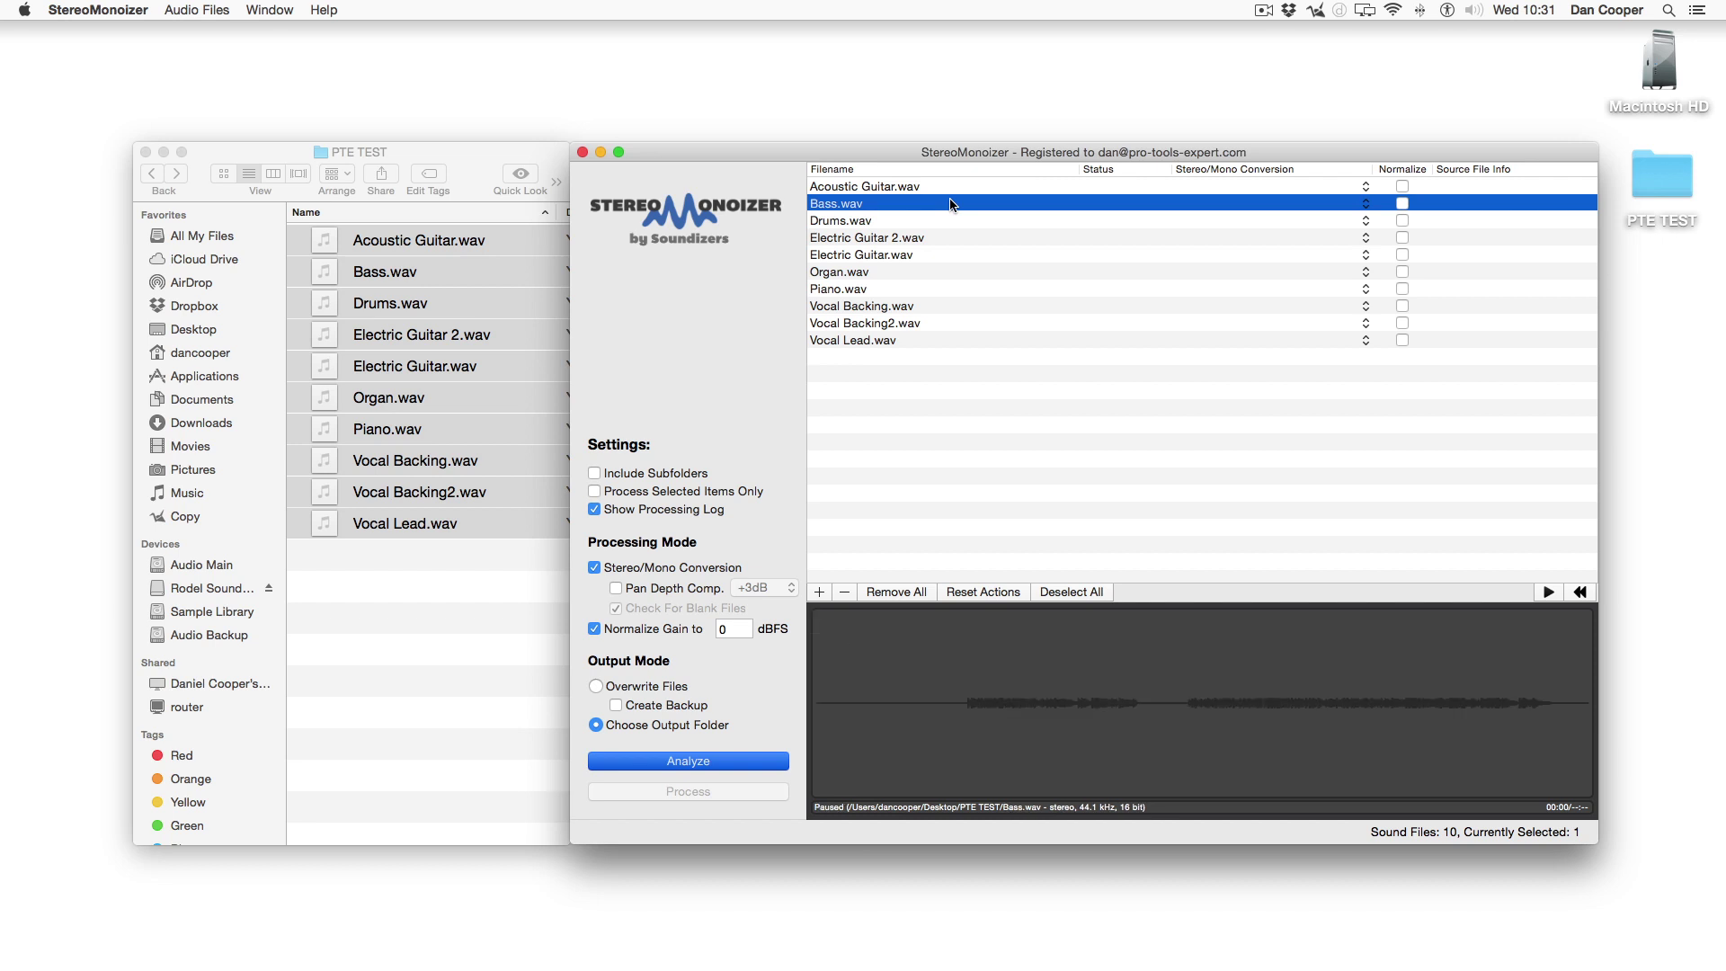
{"action": "left_click", "coordinate": [941, 219]}
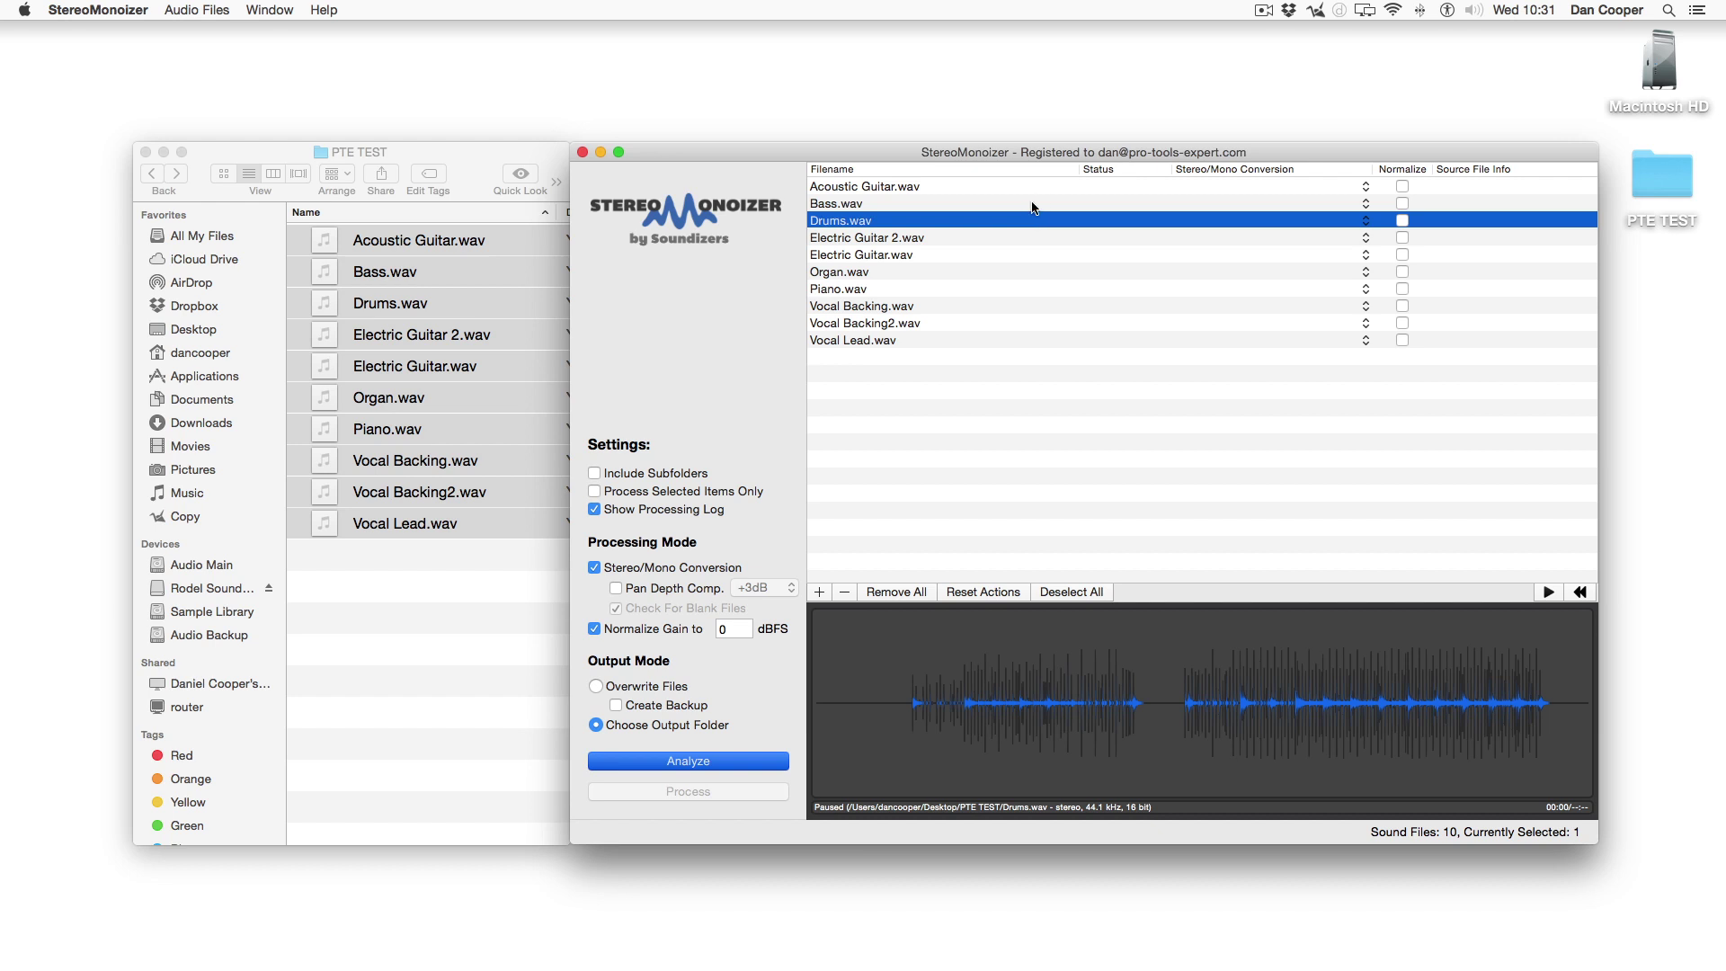
{"action": "left_click", "coordinate": [1029, 204]}
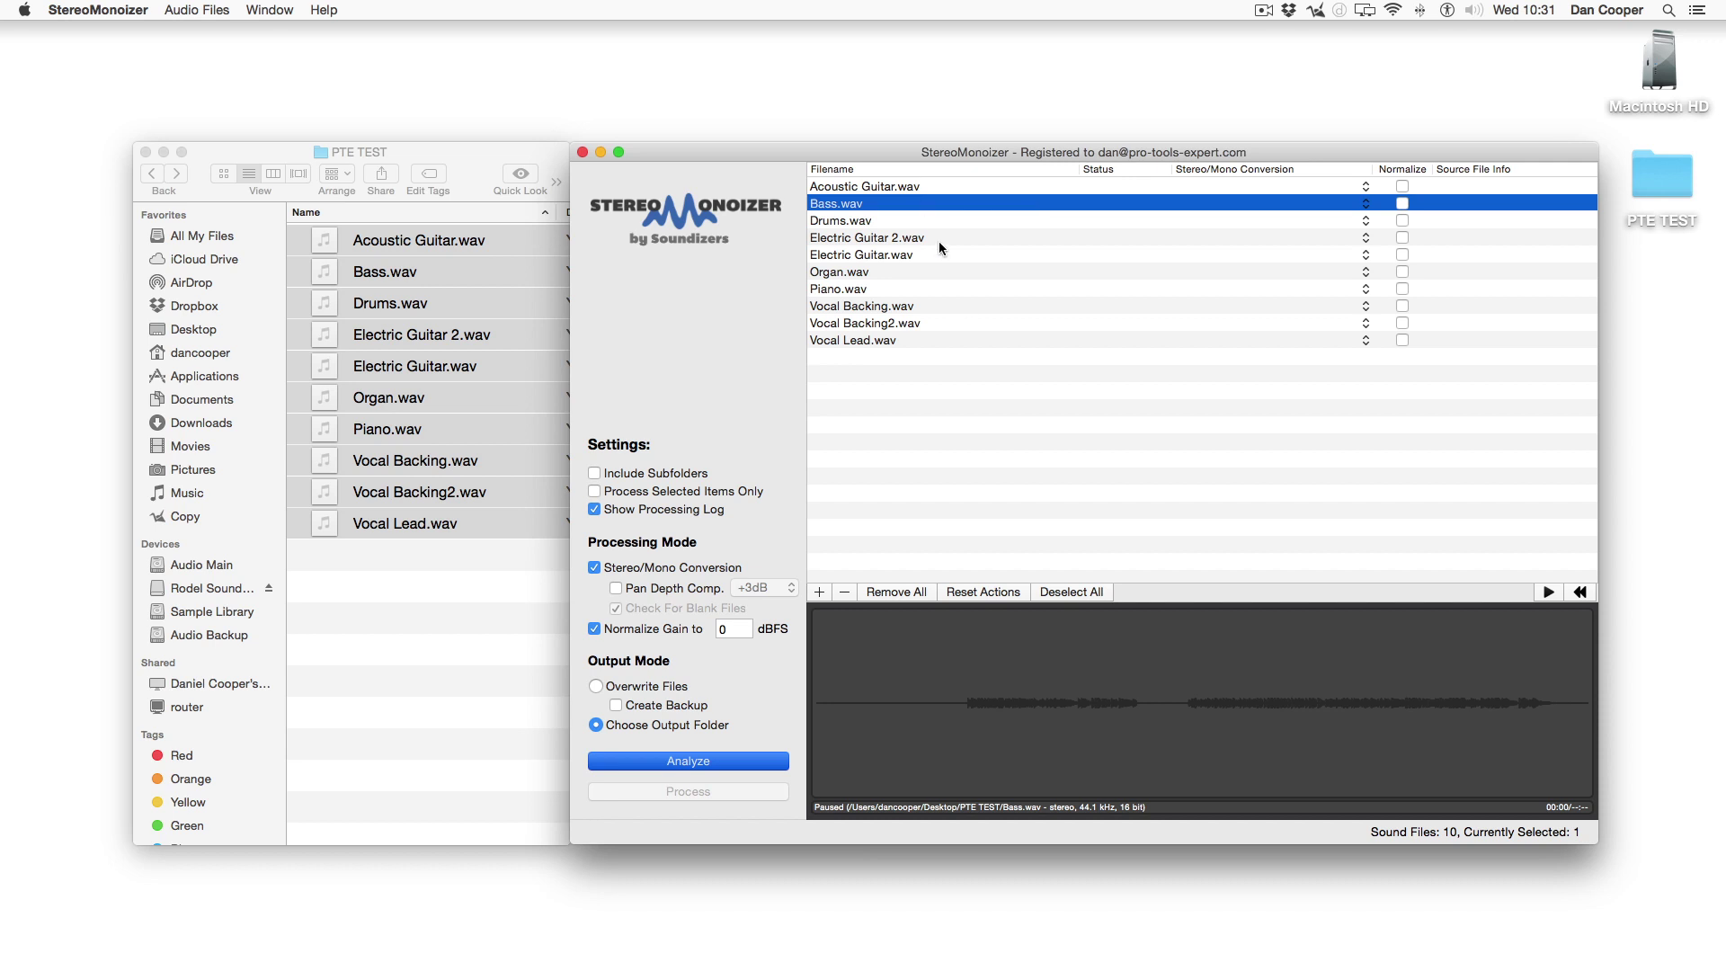
Step: Play part of Bass.wav from a chosen point, then preview the Electric Guitar 2.wav waveform
{"action": "left_click", "coordinate": [1029, 667]}
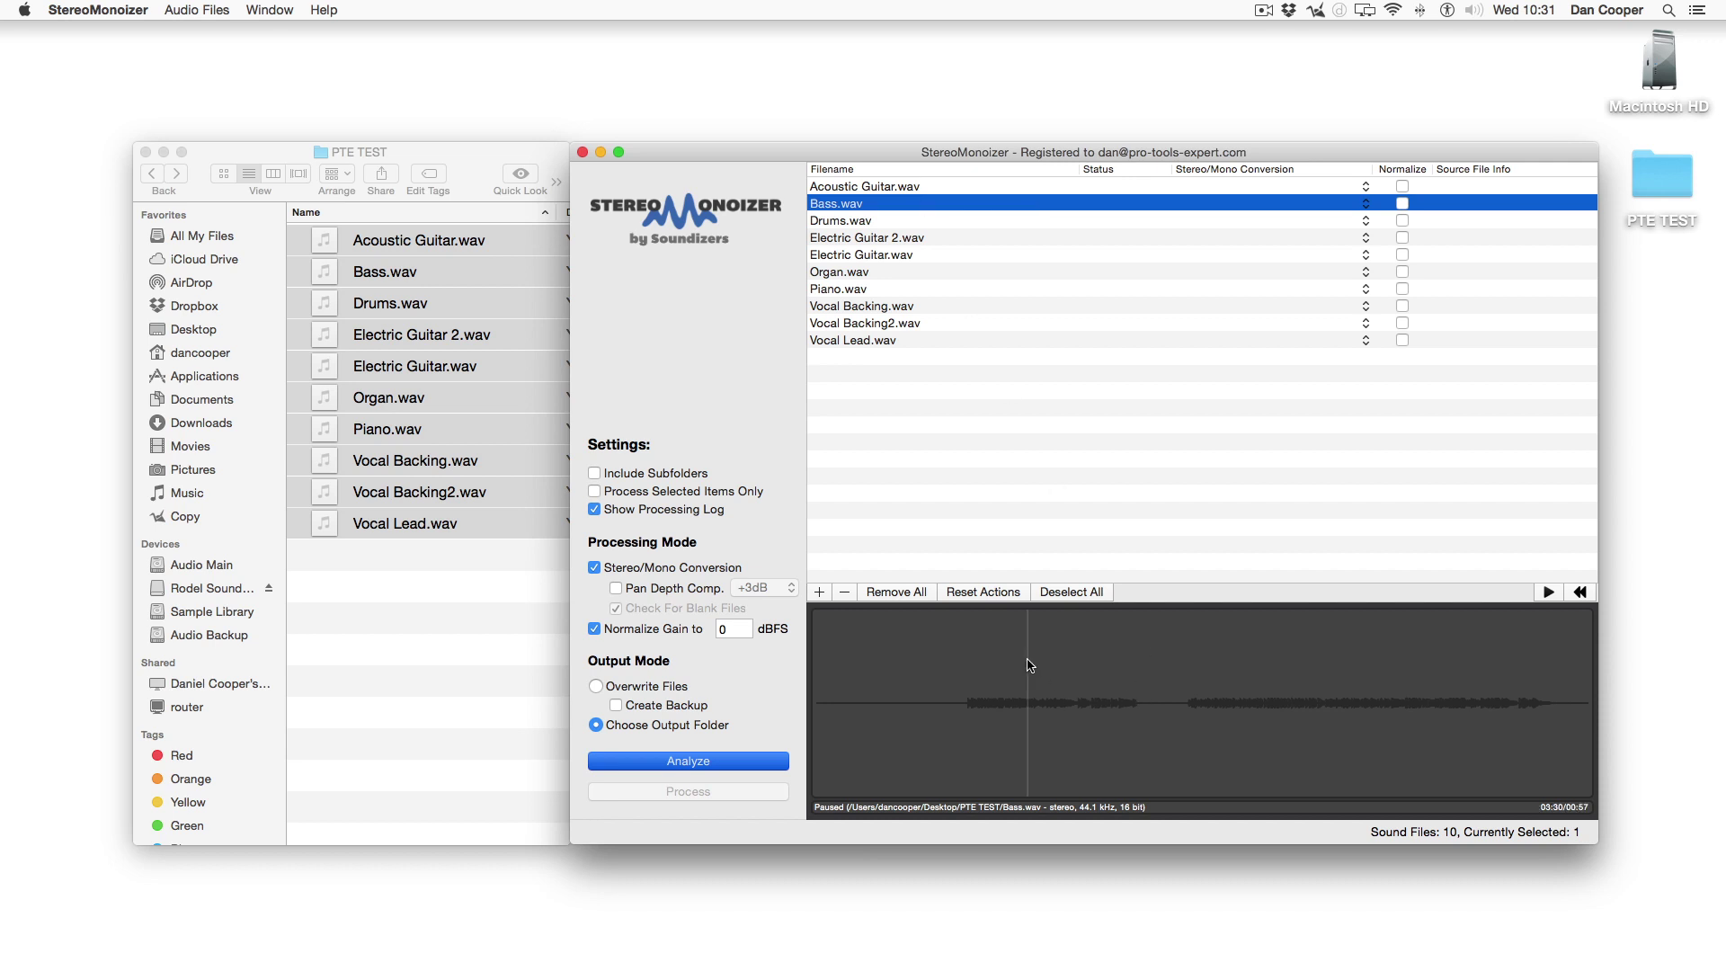
{"action": "left_click", "coordinate": [1548, 592]}
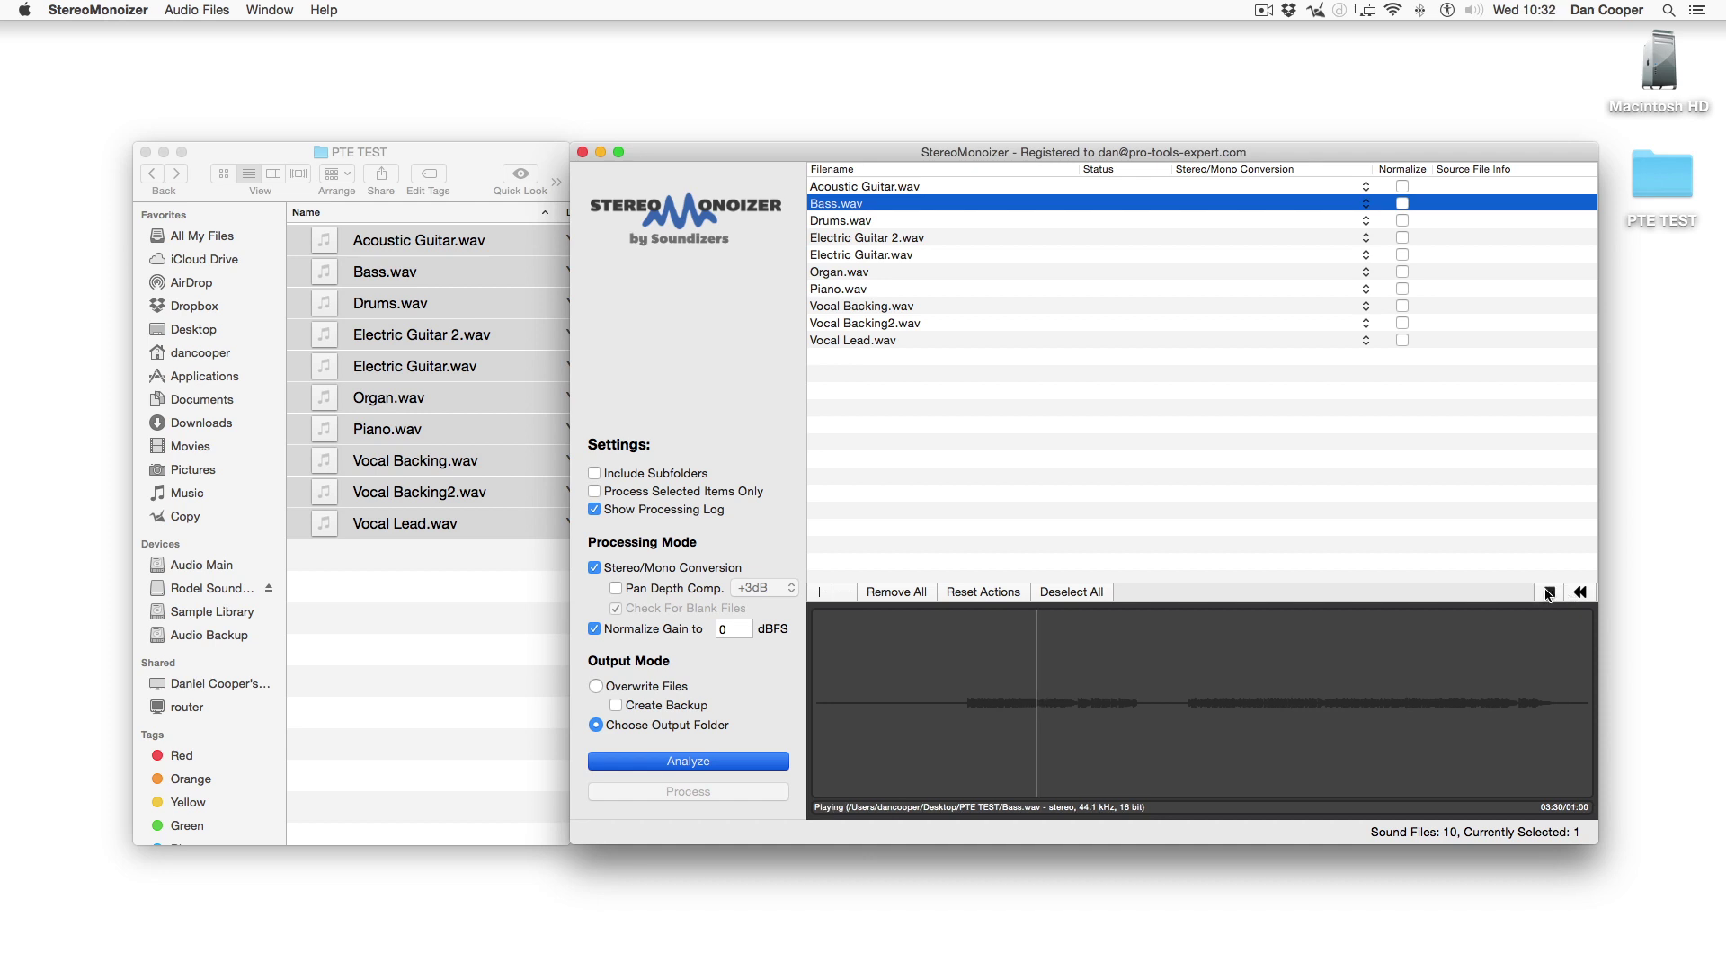
{"action": "left_click", "coordinate": [1548, 593]}
{"action": "left_click", "coordinate": [1548, 593]}
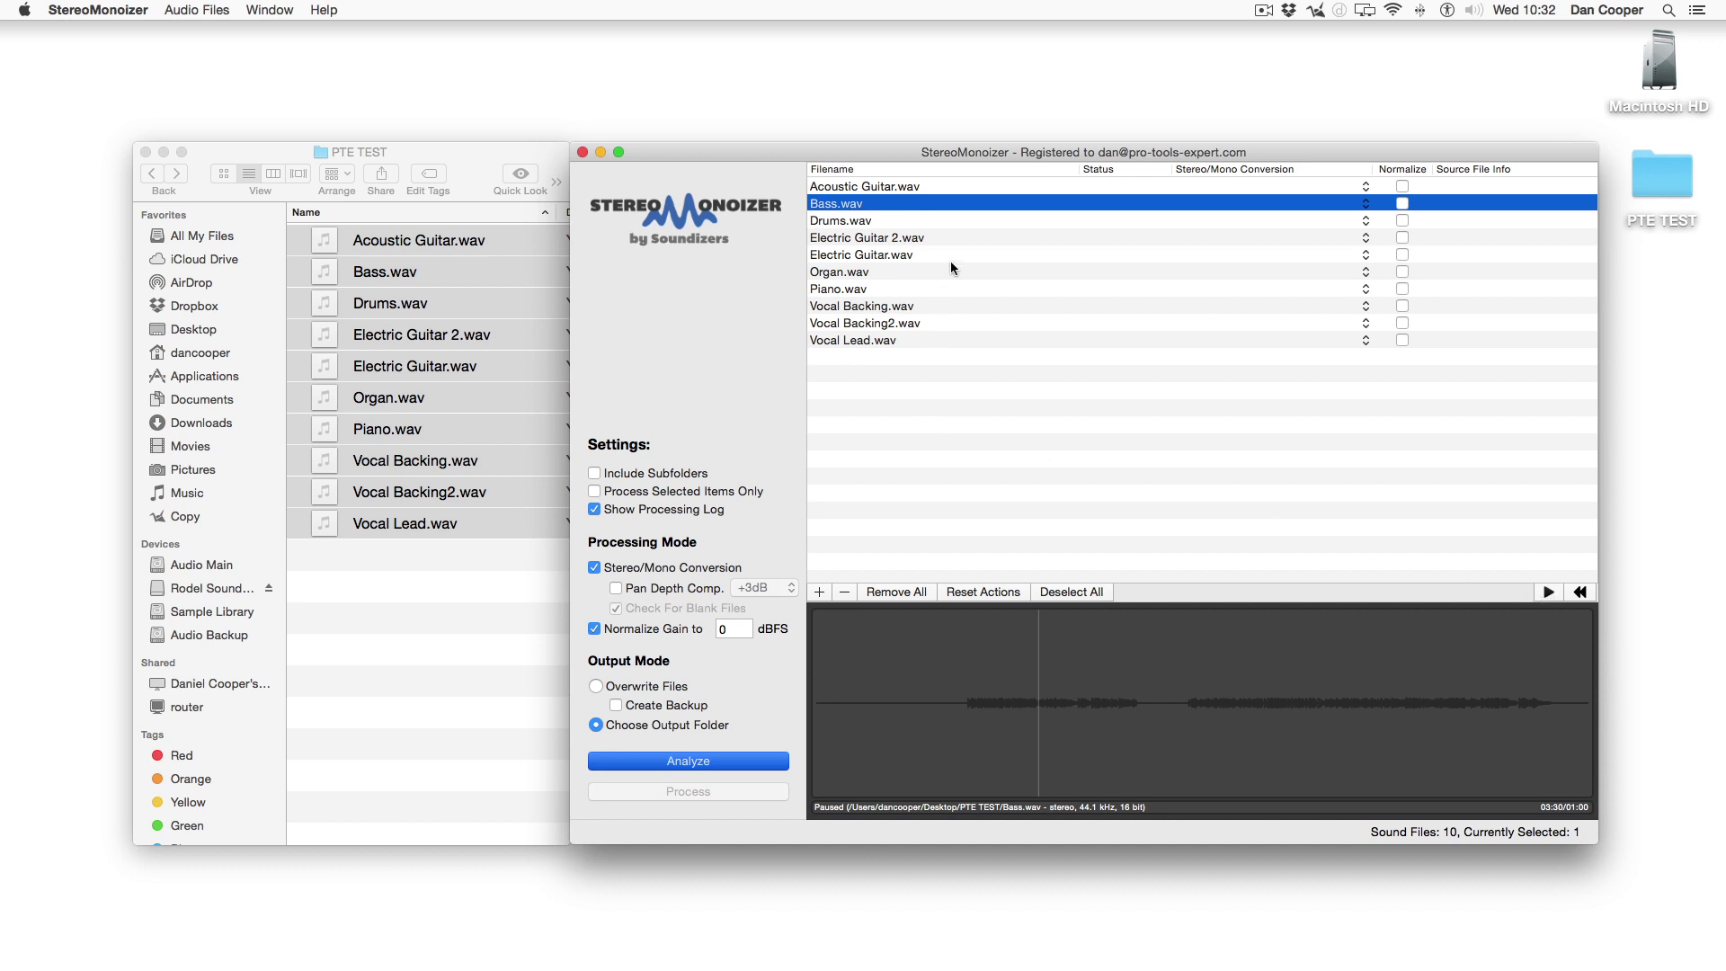
{"action": "left_click", "coordinate": [964, 238]}
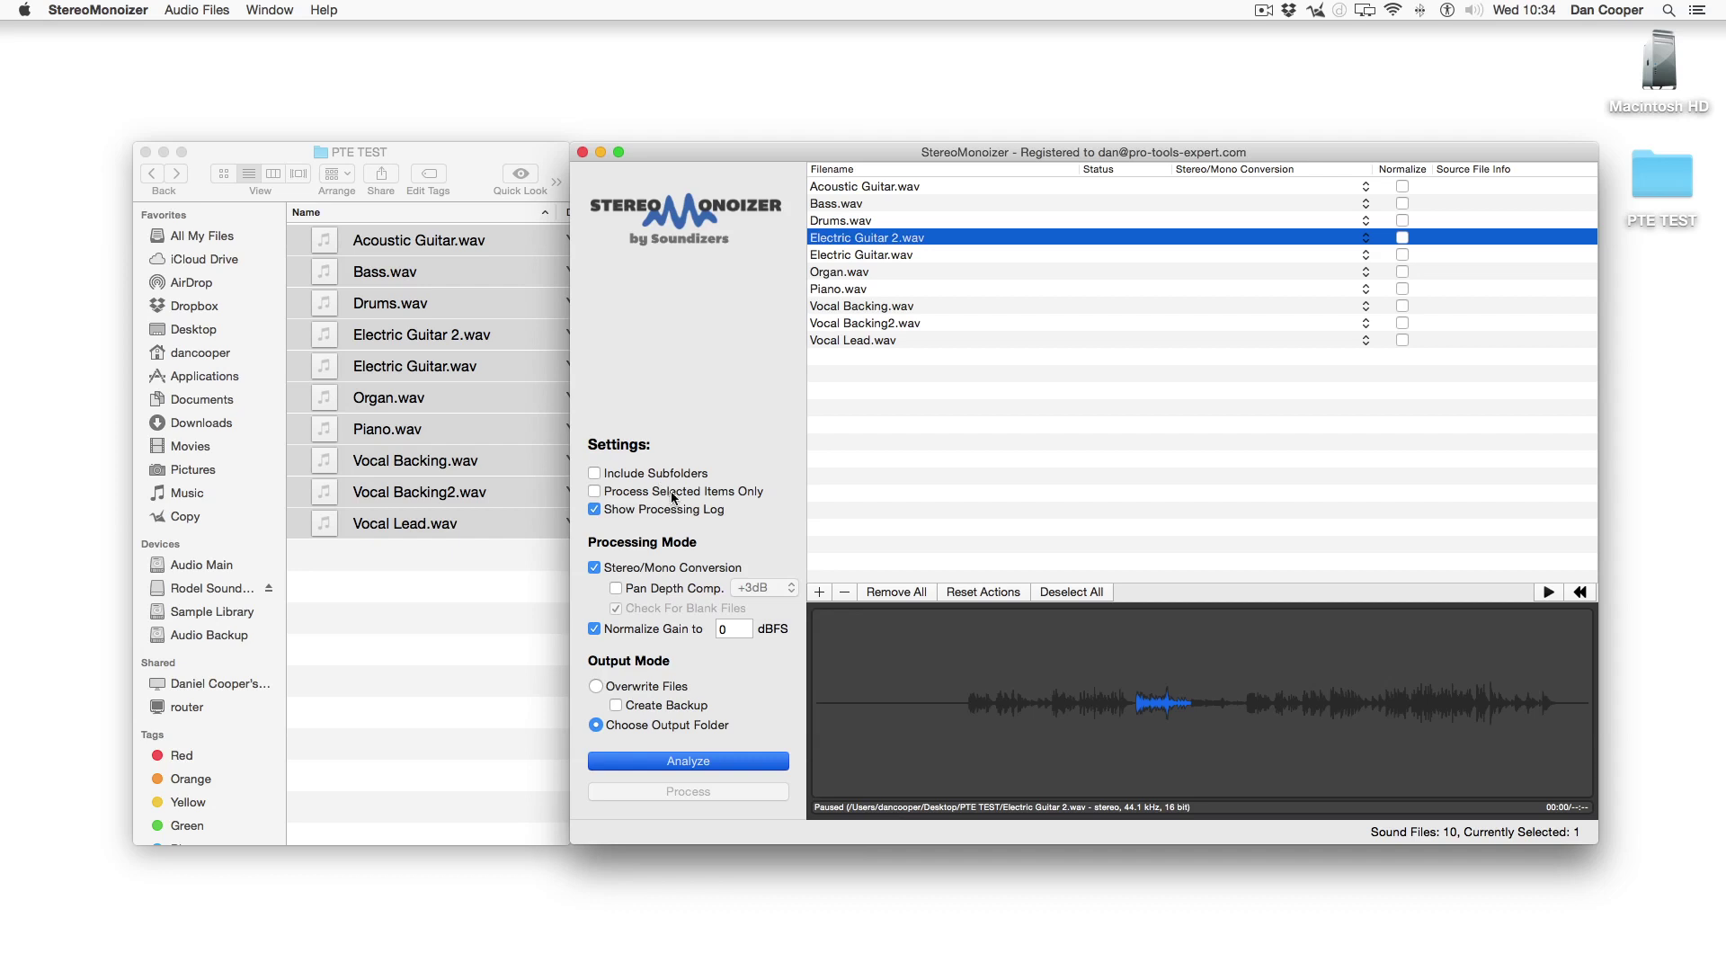
Step: Clear the file selection and set Output Mode to Overwrite Files with Create Backup enabled
{"action": "left_click", "coordinate": [977, 340]}
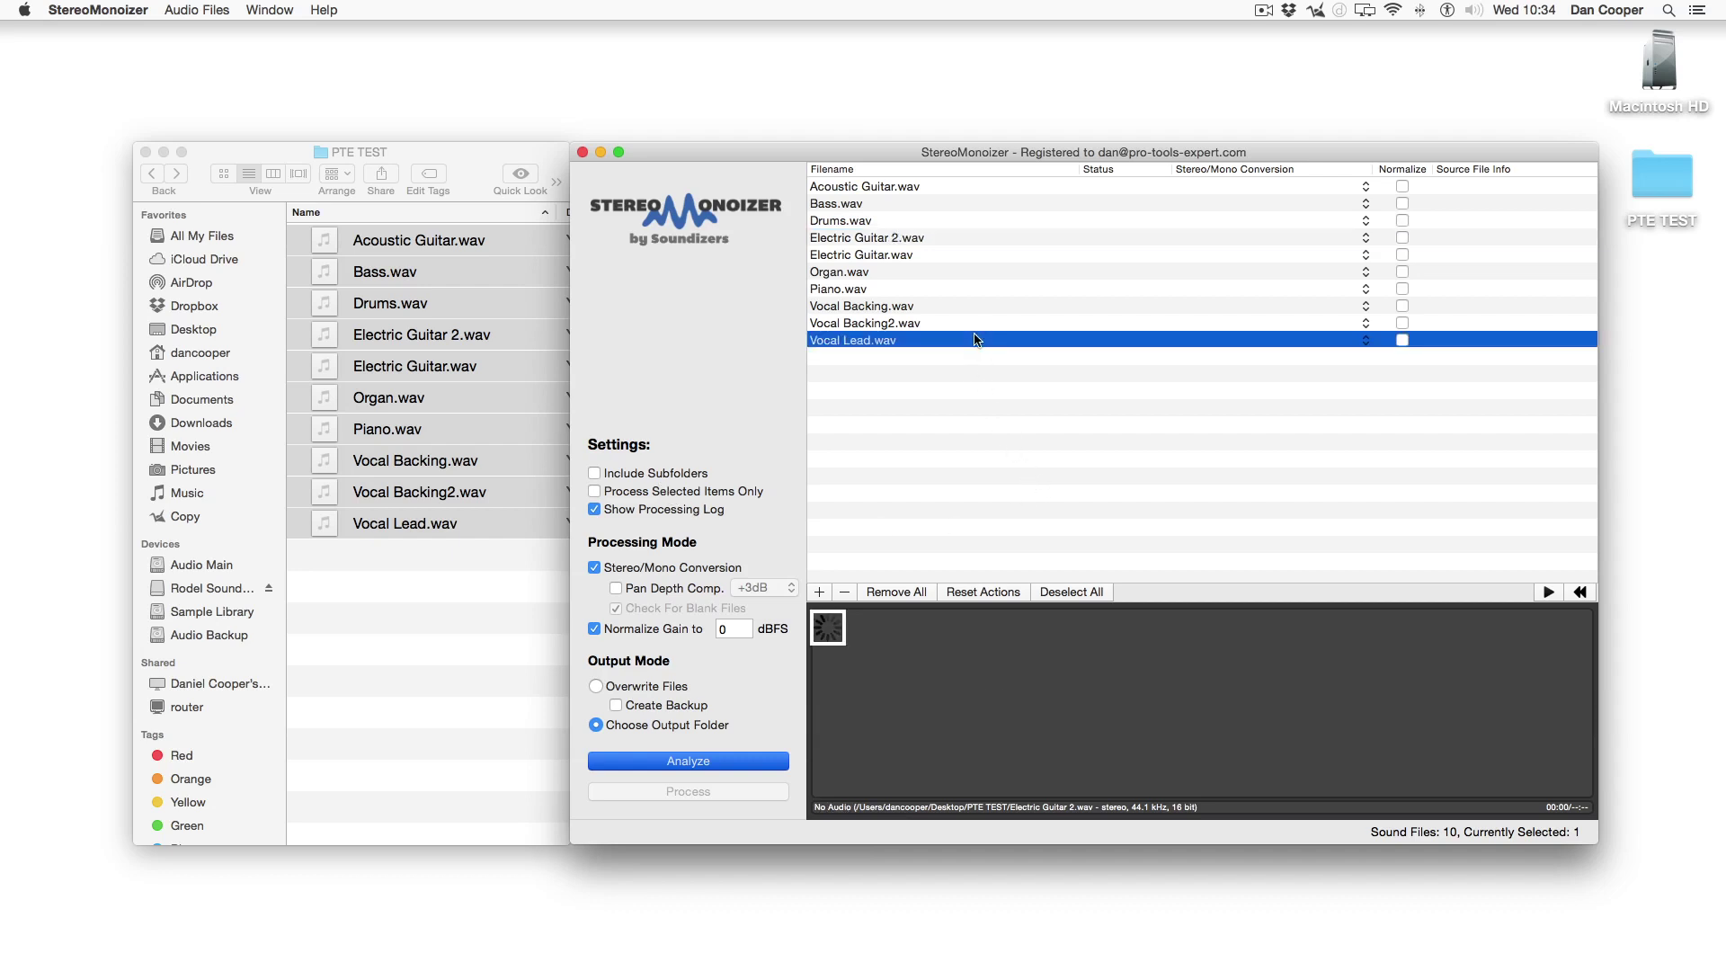
{"action": "left_click", "coordinate": [950, 237], "text": "shift"}
{"action": "key", "text": "Escape"}
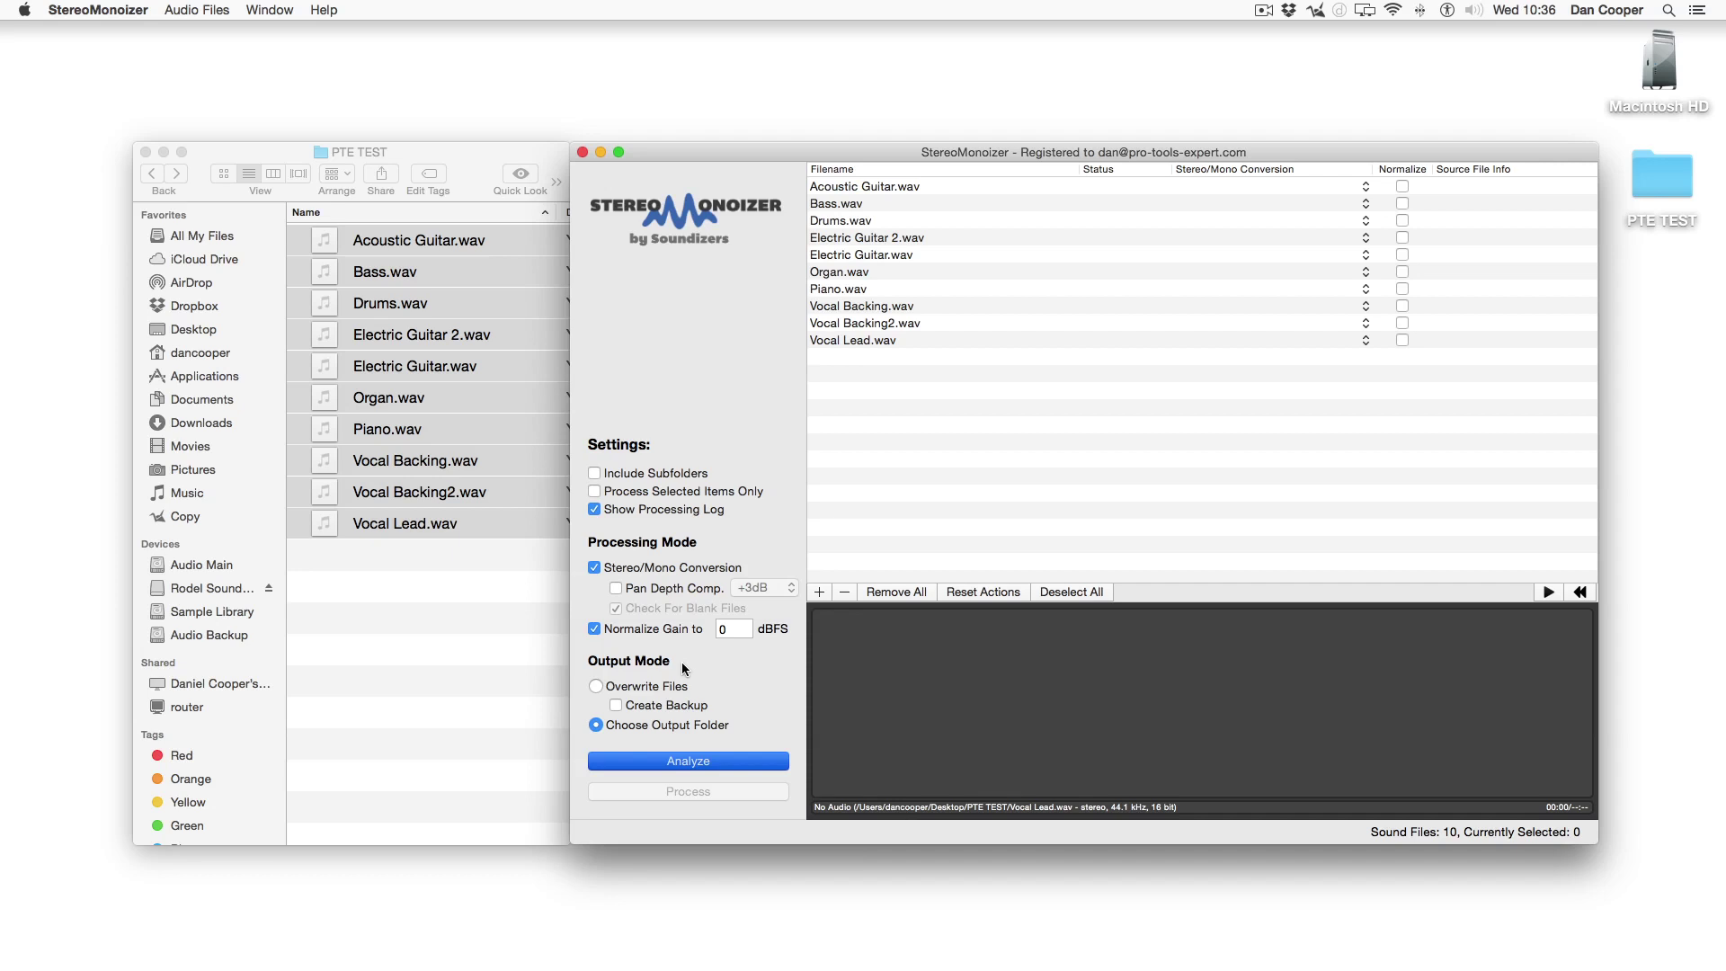
{"action": "left_click", "coordinate": [667, 683]}
Step: Run Analyze on all ten stems until every Status reads analyzed
{"action": "left_click", "coordinate": [724, 761]}
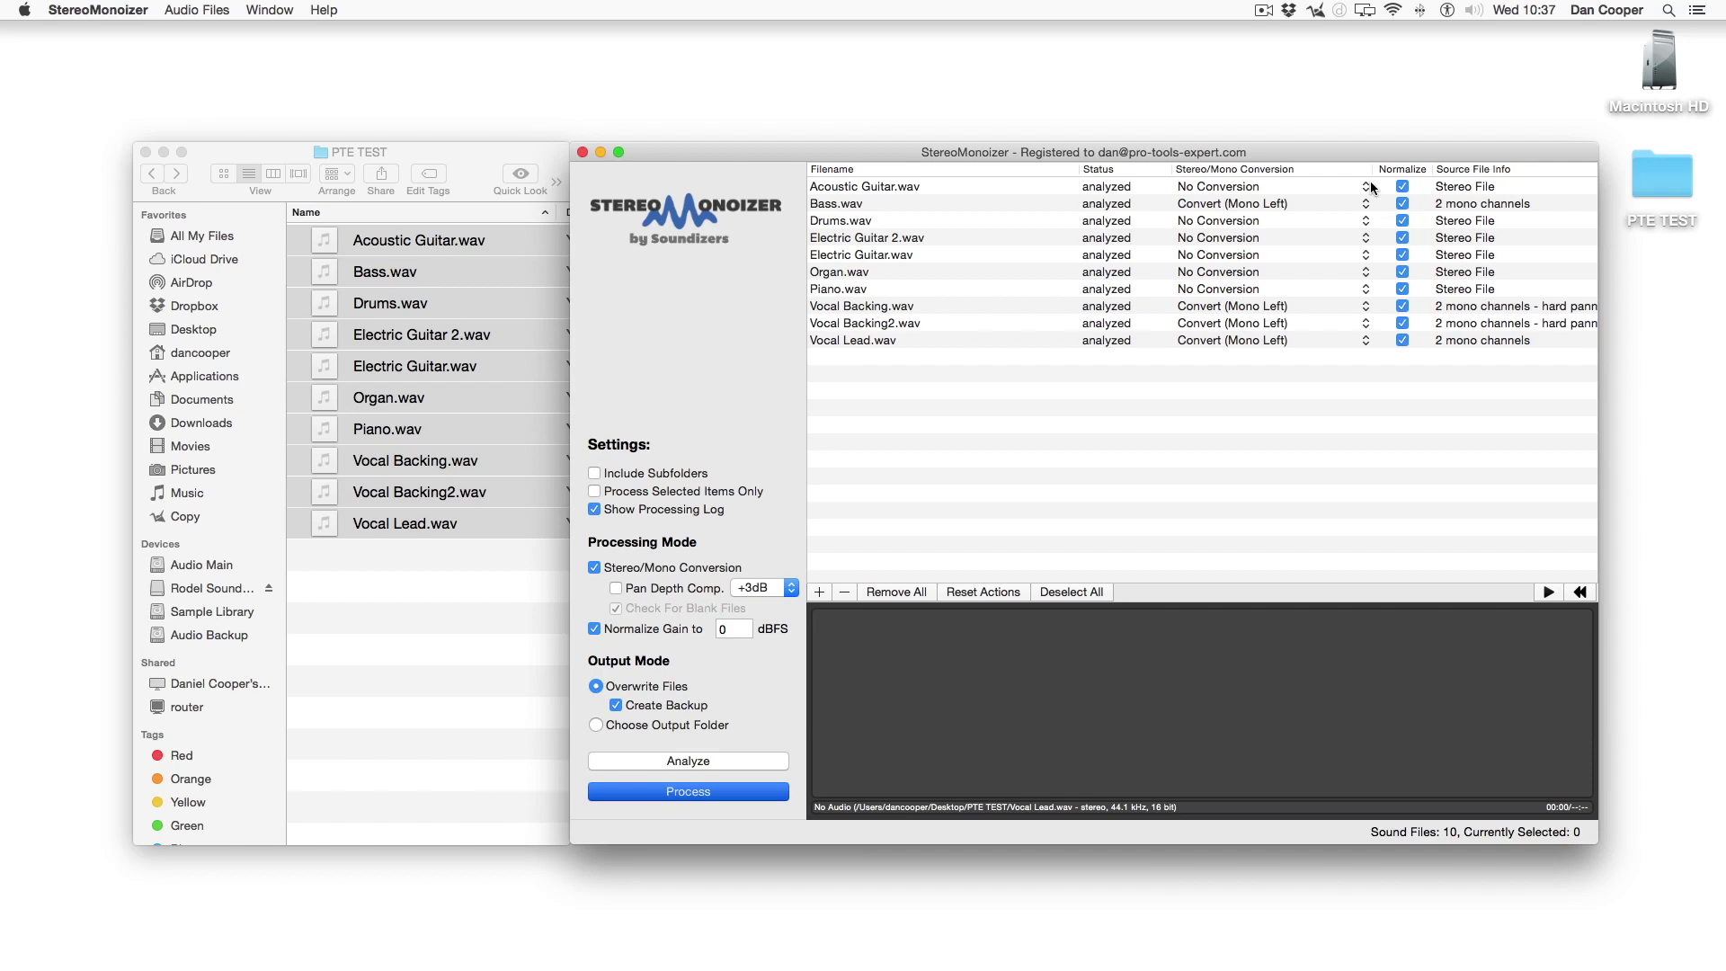
{"action": "left_click", "coordinate": [1440, 186]}
{"action": "scroll", "coordinate": [1245, 205], "scroll_direction": "down", "scroll_amount": 1}
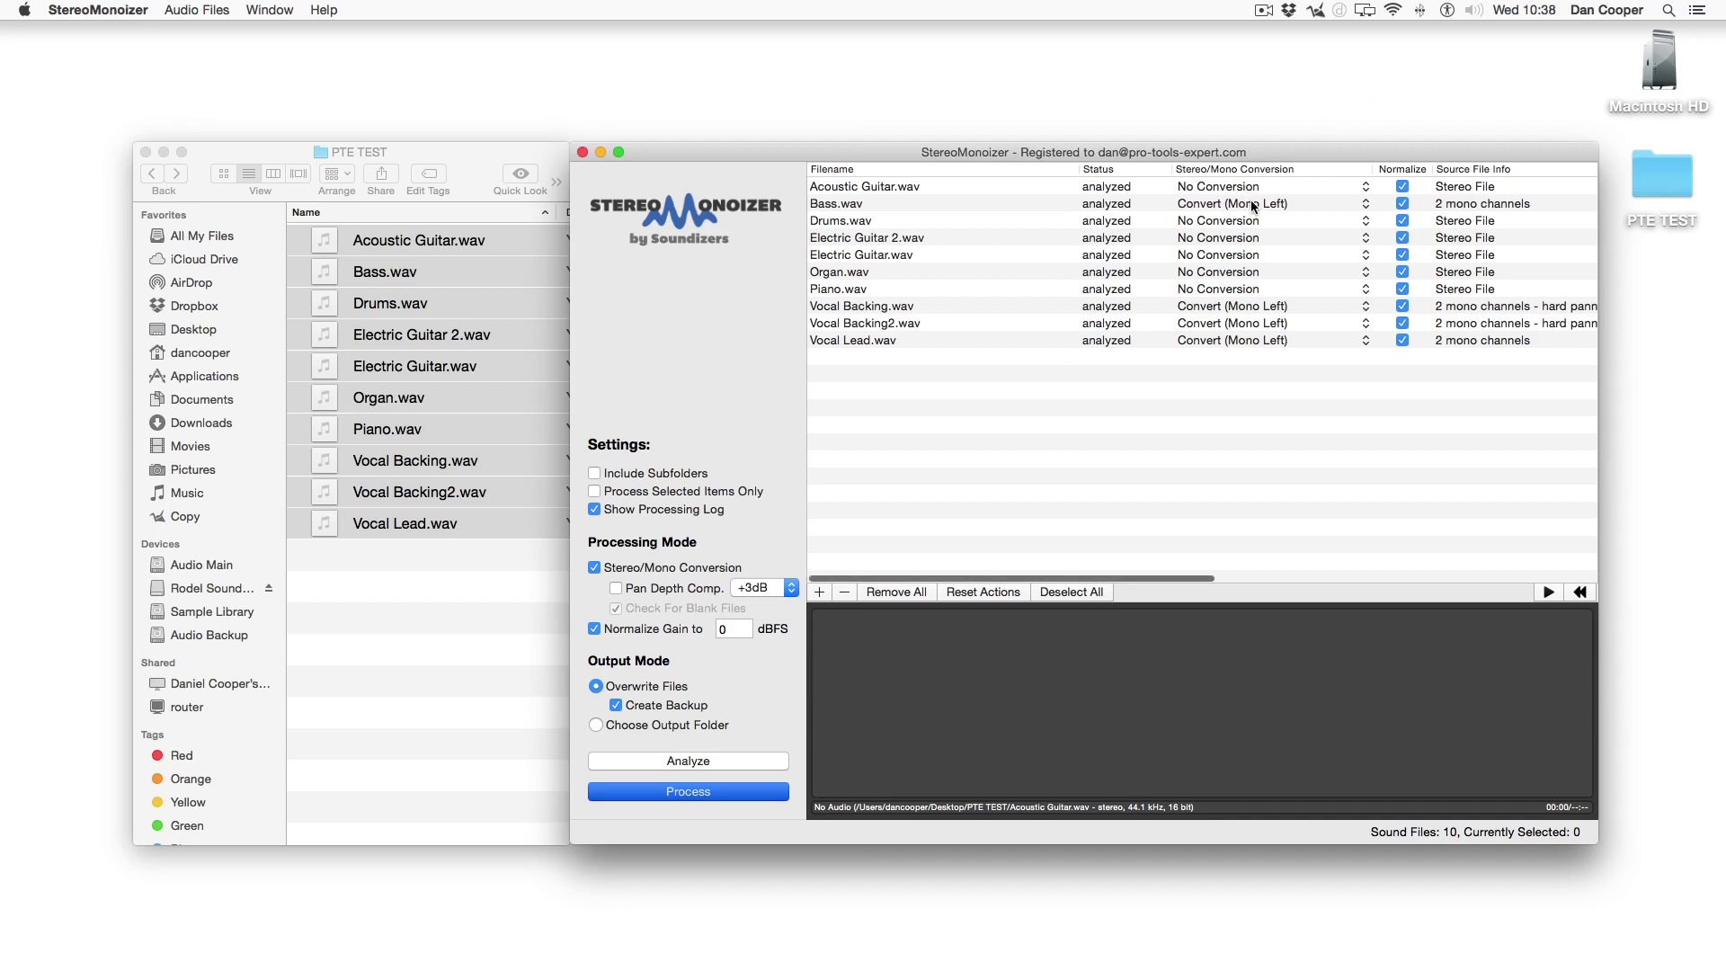
{"action": "left_click", "coordinate": [1237, 205]}
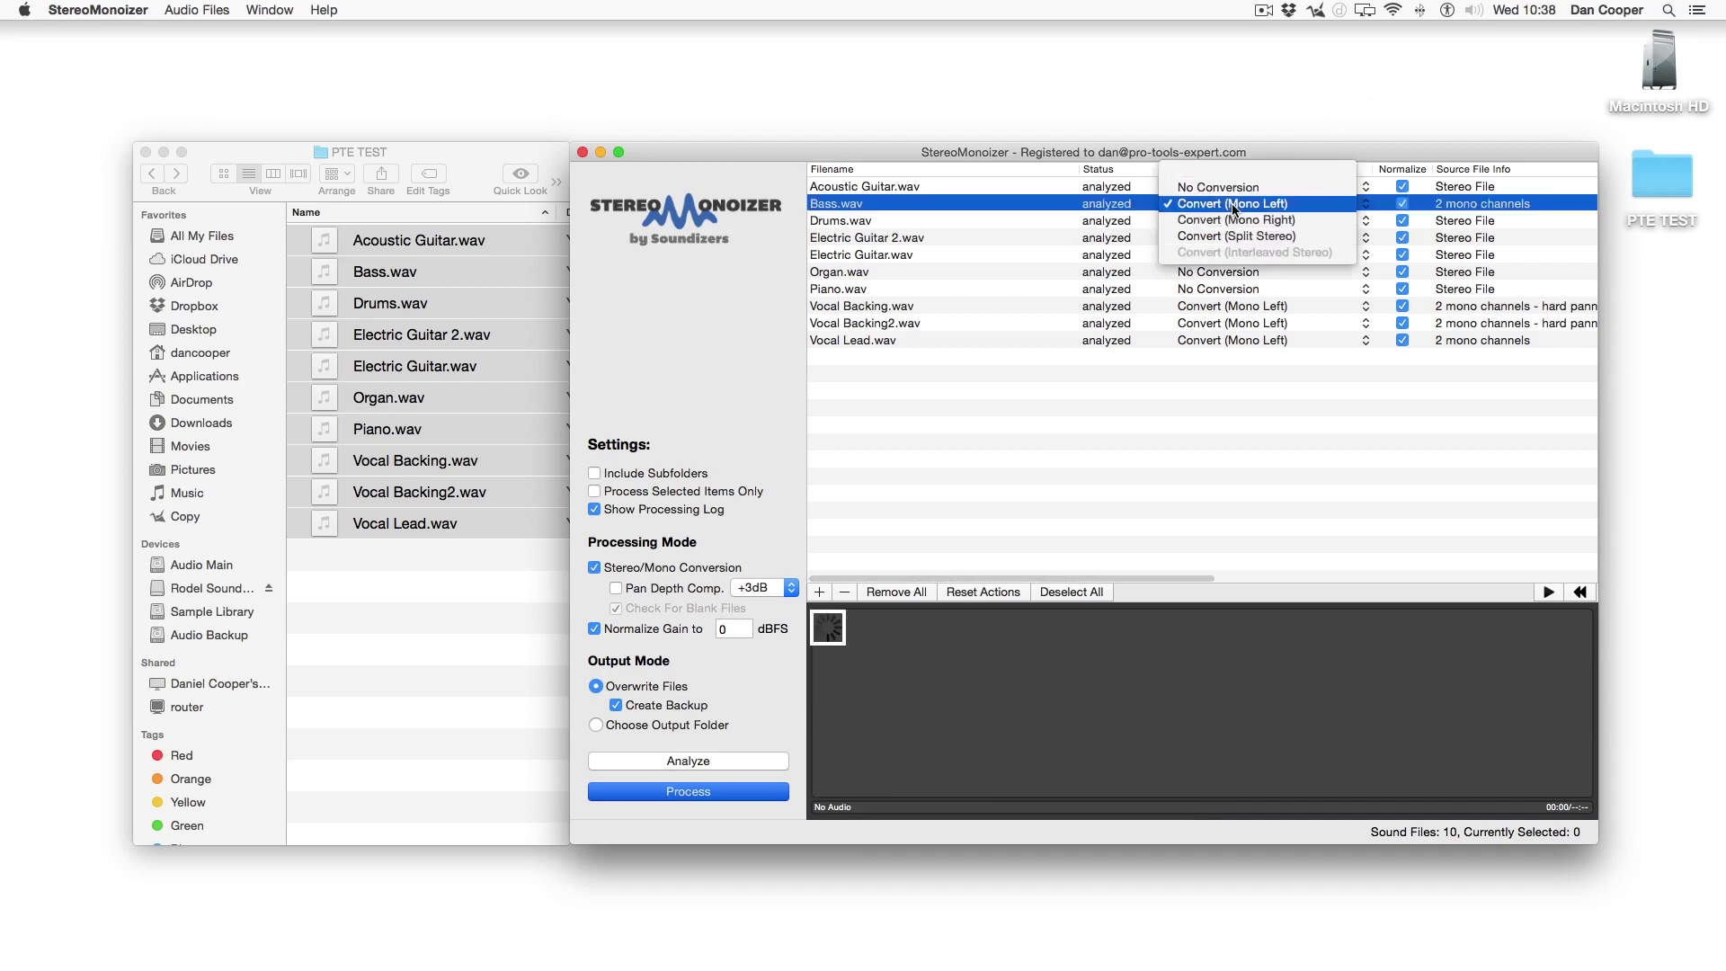
{"action": "left_click", "coordinate": [1296, 205]}
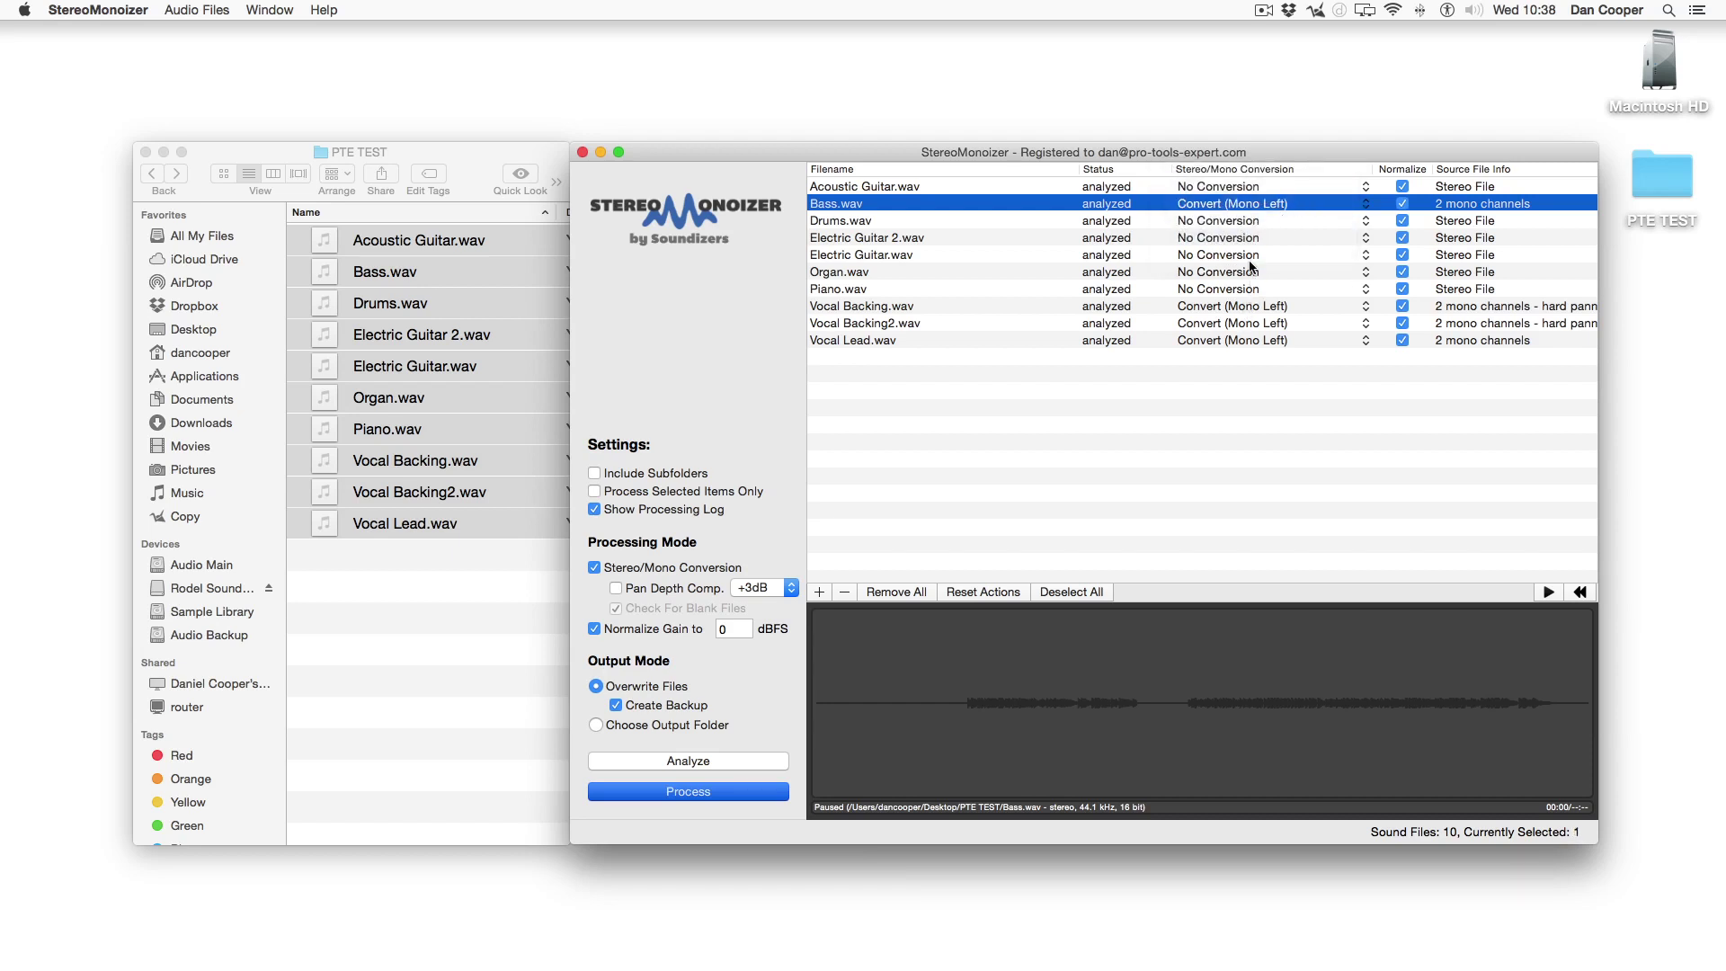
{"action": "left_click", "coordinate": [1228, 238]}
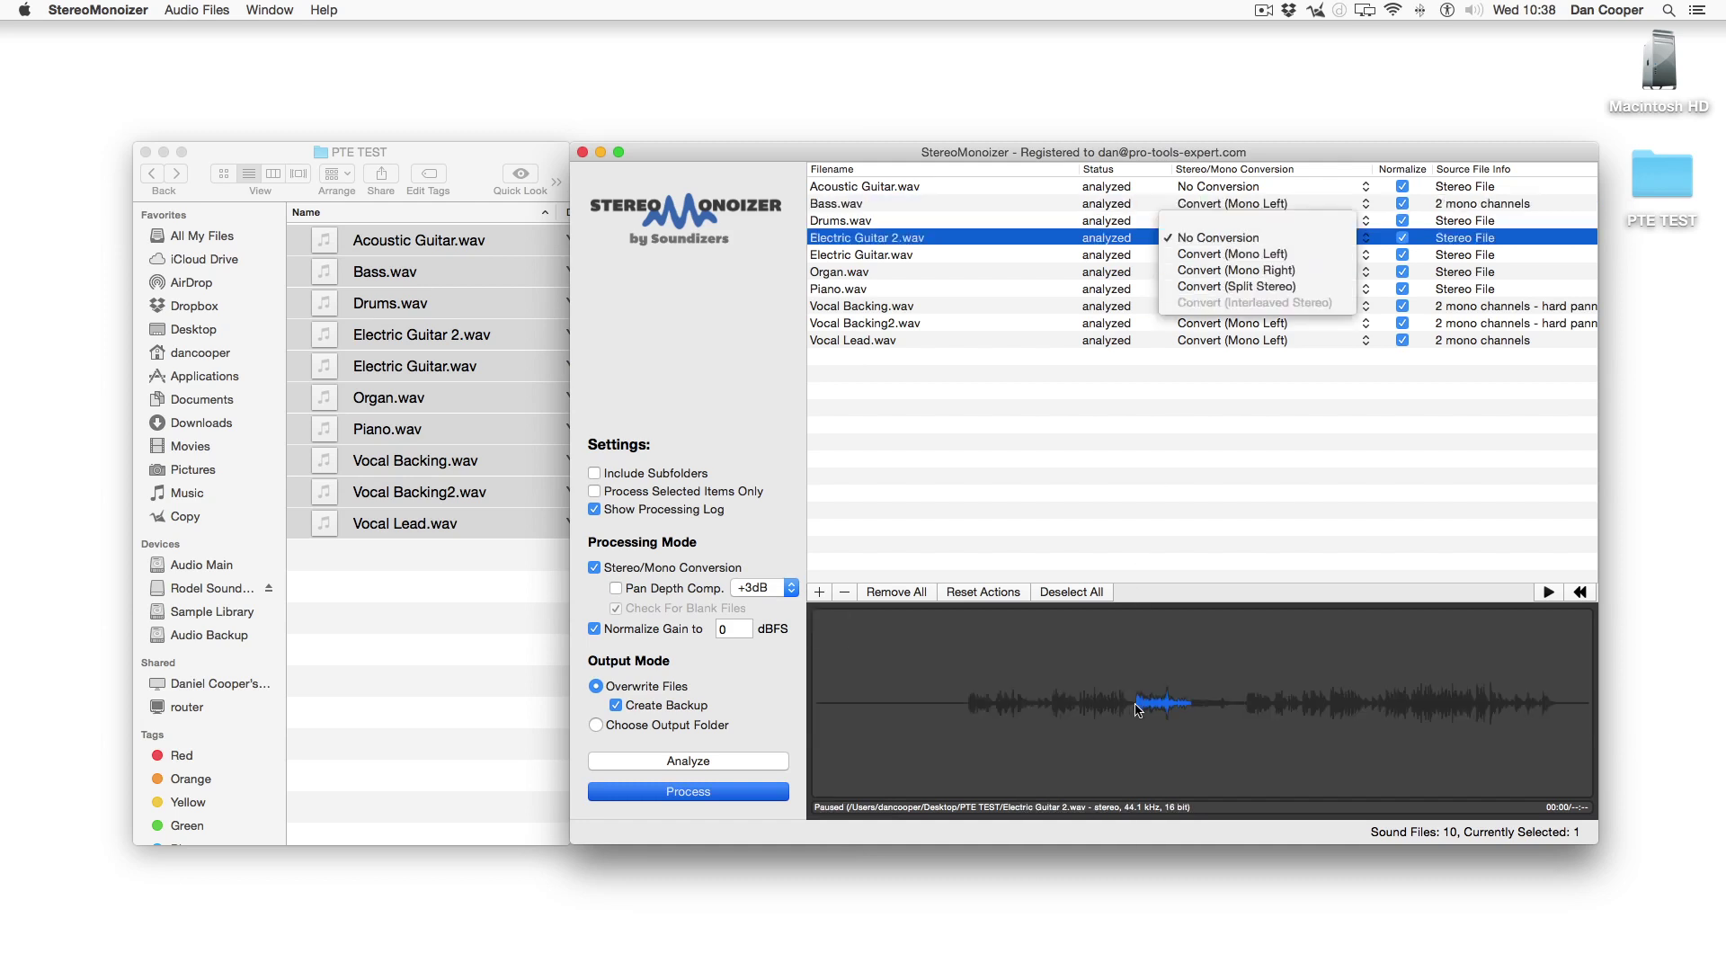
{"action": "left_click", "coordinate": [1244, 381]}
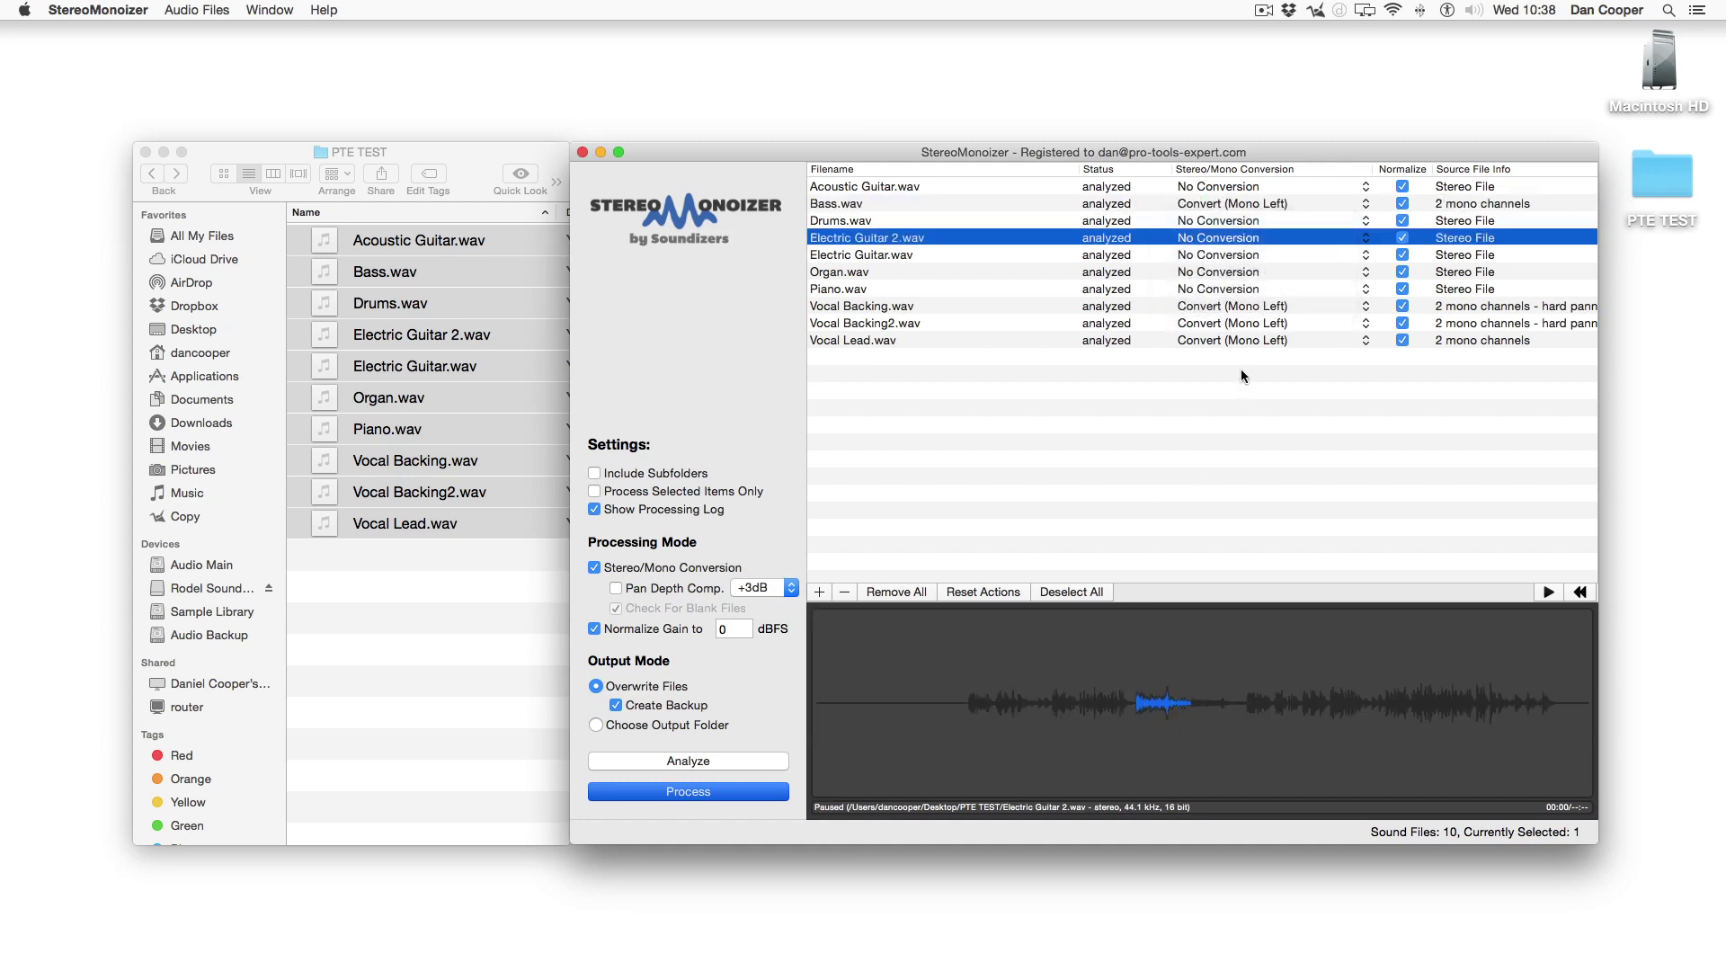
{"action": "left_click", "coordinate": [1214, 338]}
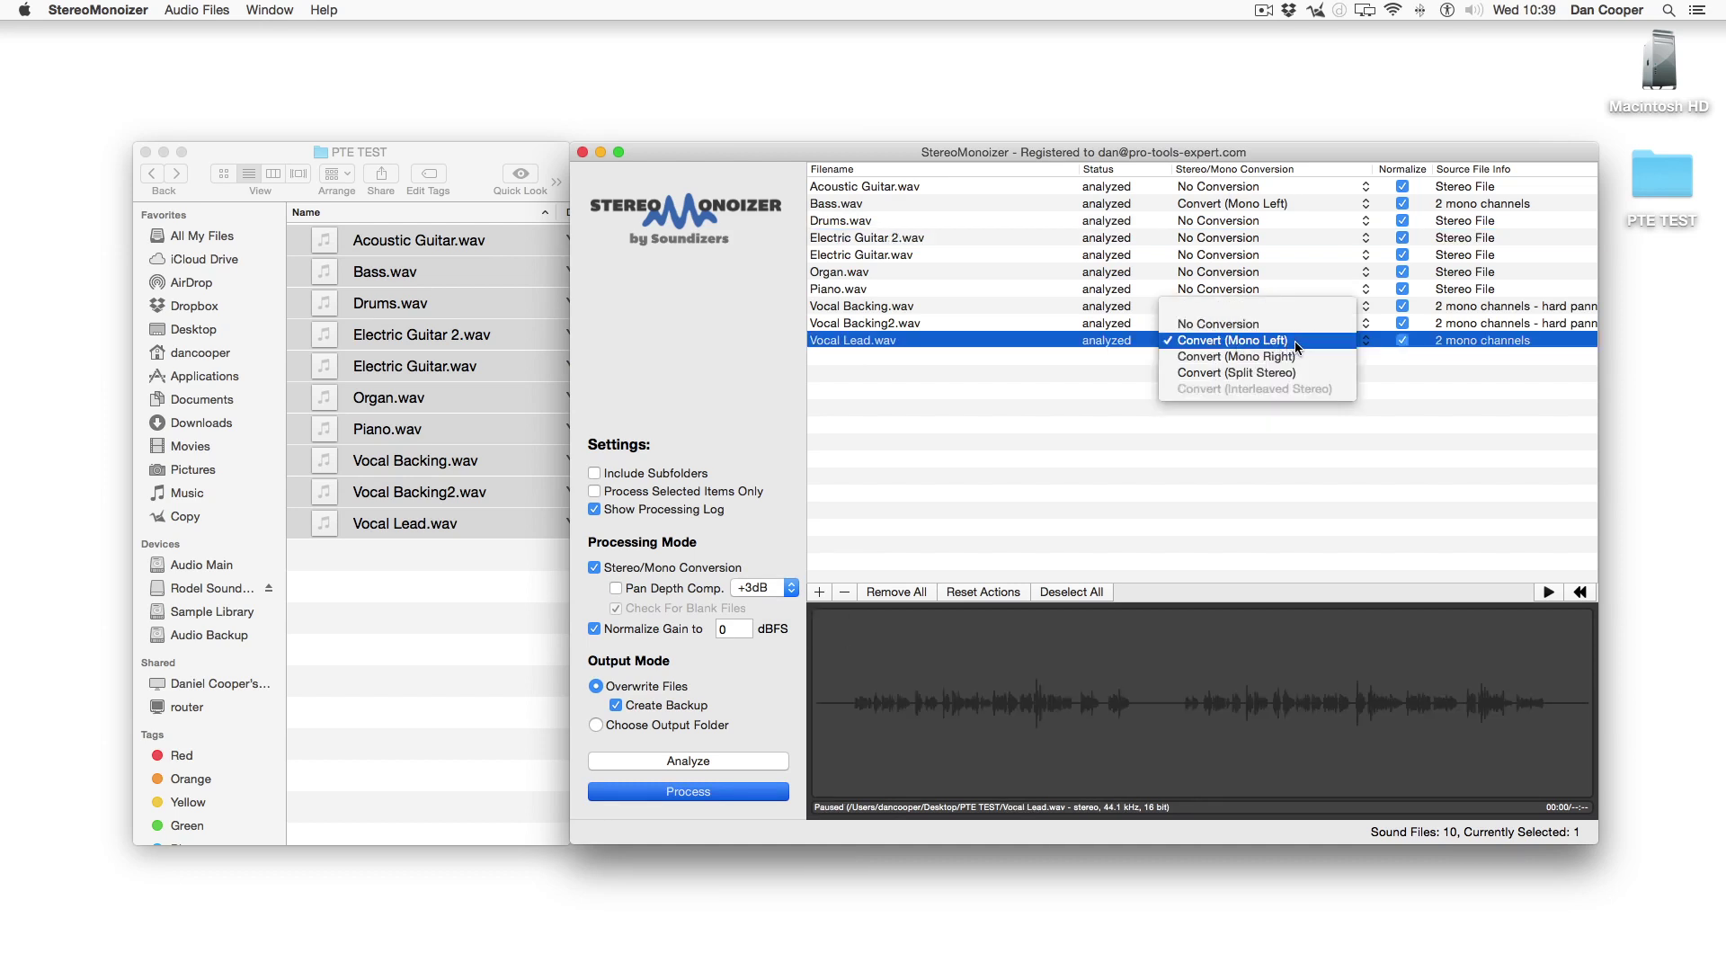
{"action": "left_click", "coordinate": [1278, 432]}
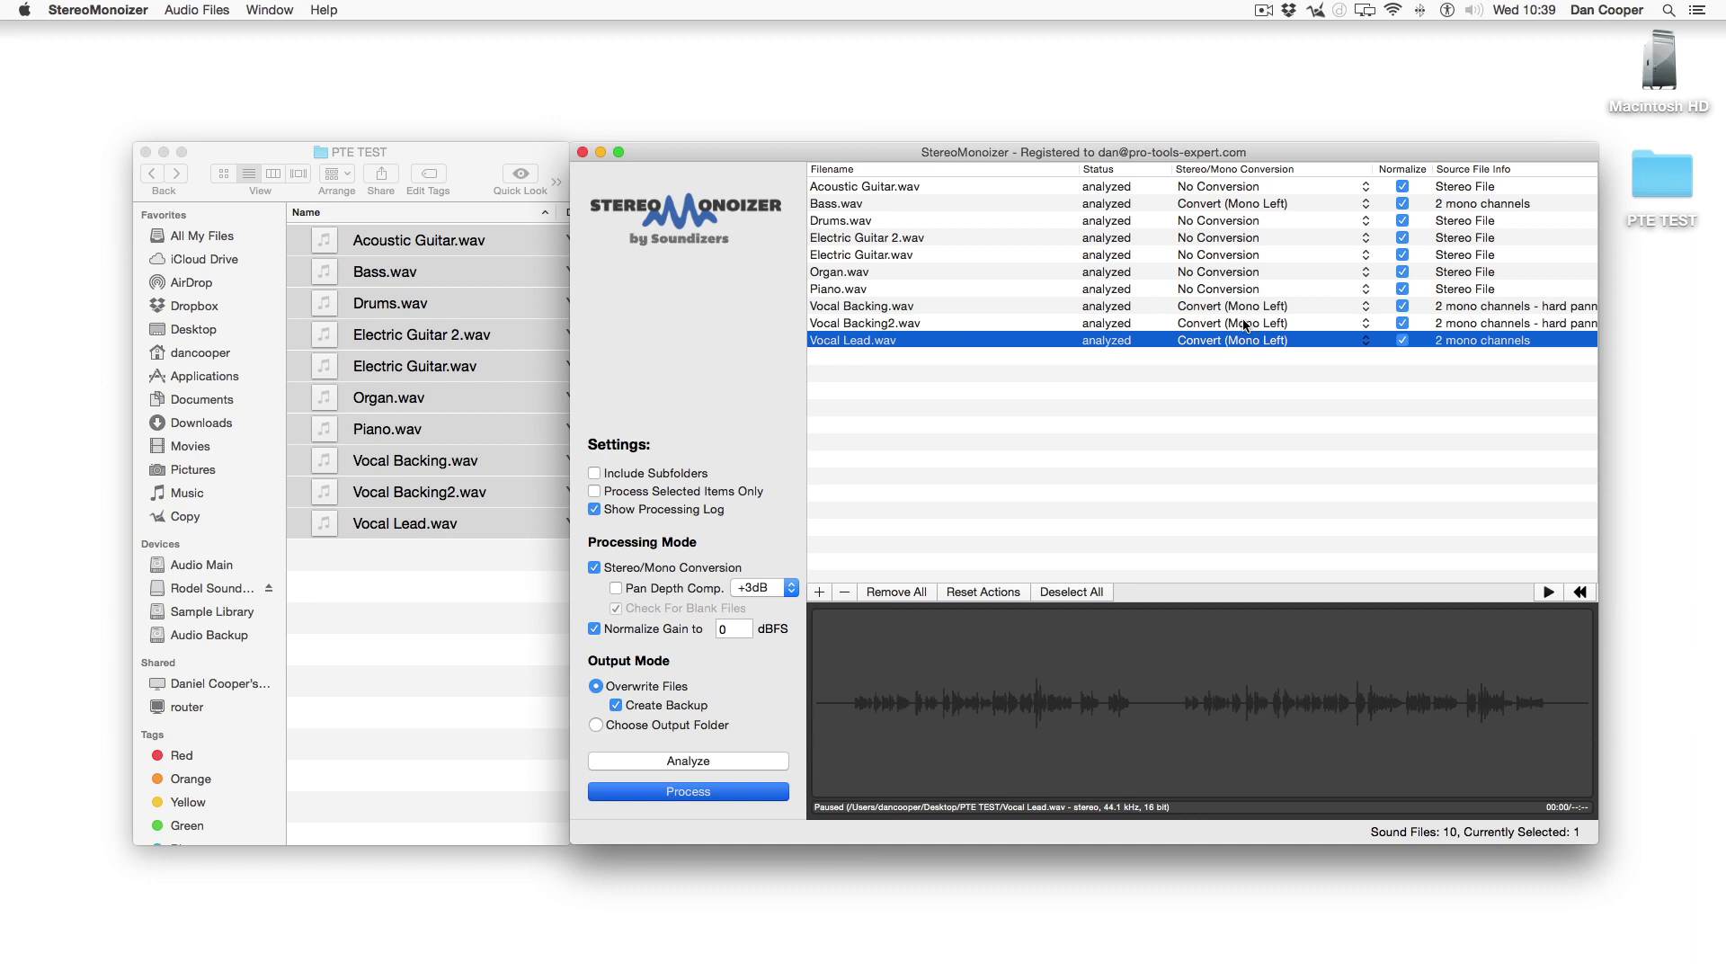
{"action": "left_click", "coordinate": [1246, 326]}
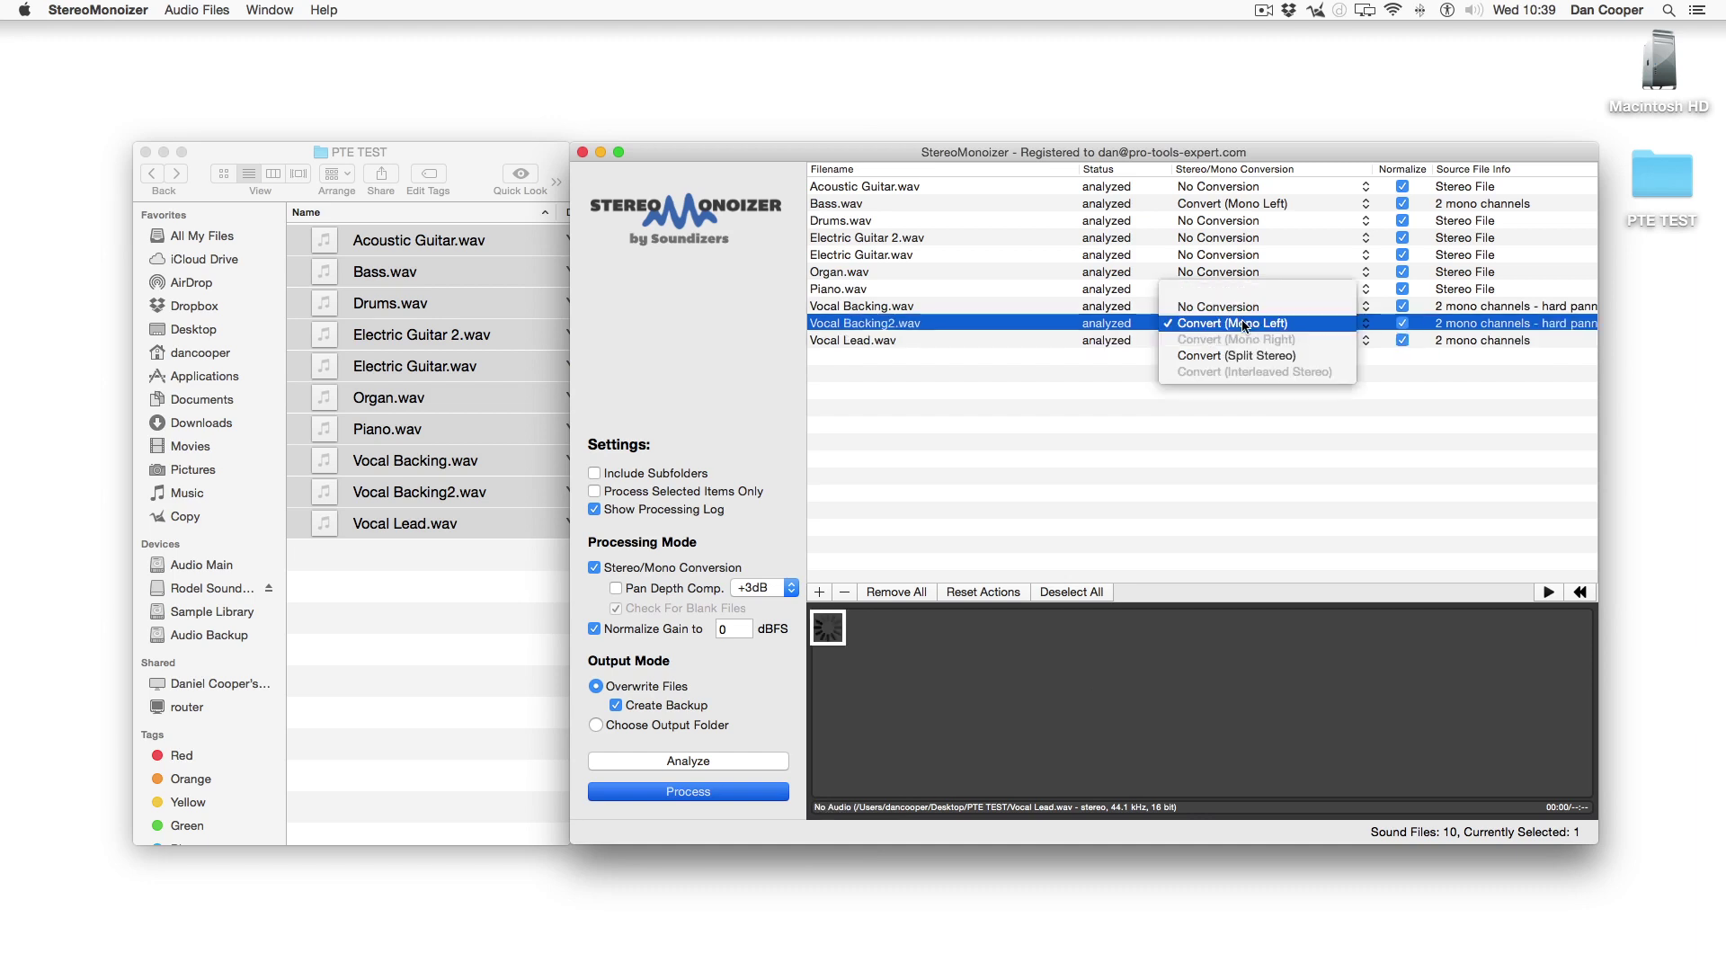
{"action": "left_click", "coordinate": [1245, 377]}
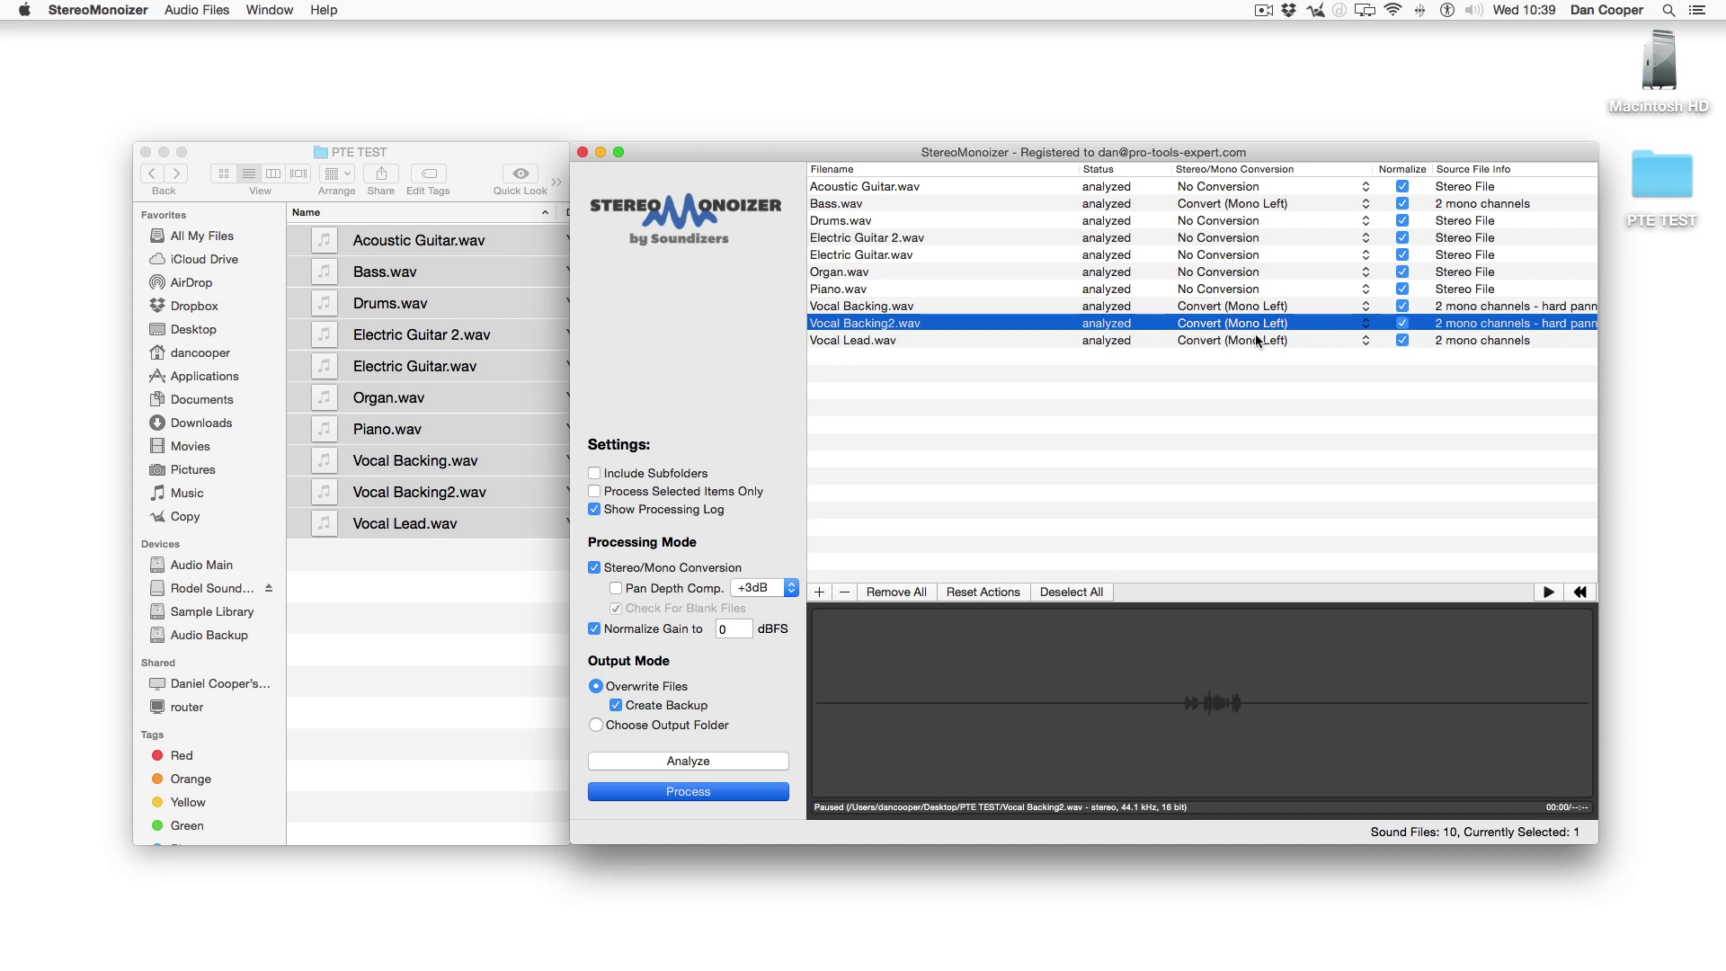
{"action": "scroll", "coordinate": [1256, 339], "scroll_direction": "right", "scroll_amount": 1}
{"action": "scroll", "coordinate": [1256, 340], "scroll_direction": "right", "scroll_amount": 5}
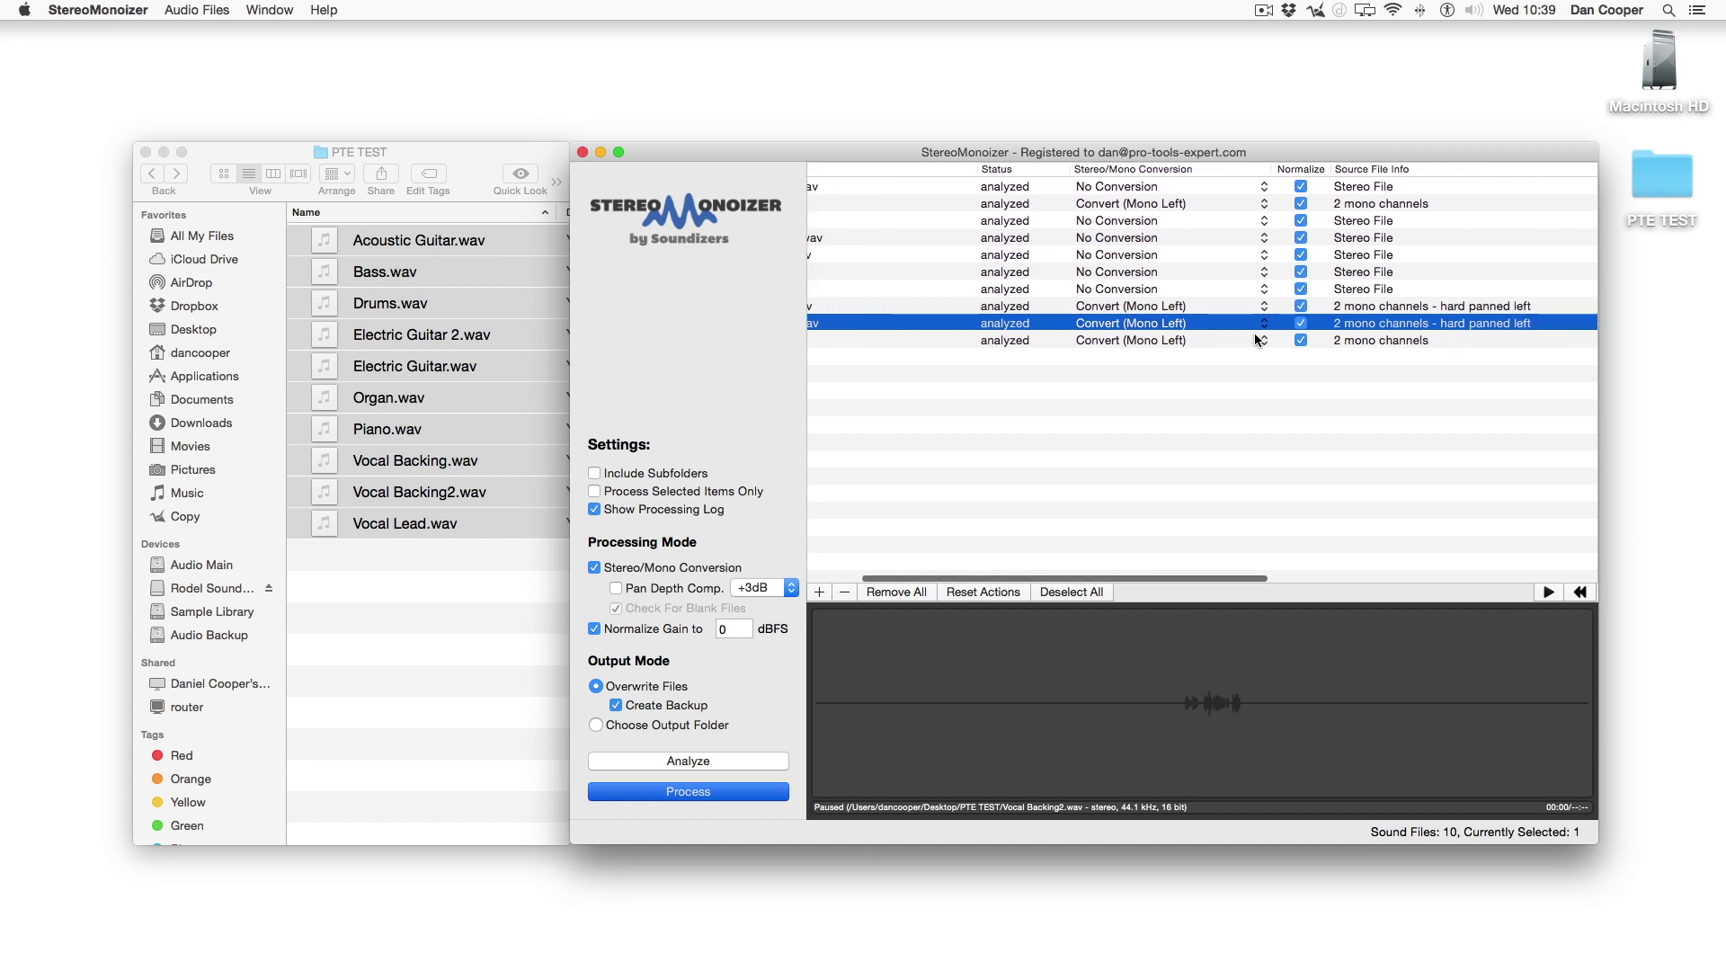
{"action": "scroll", "coordinate": [1256, 340], "scroll_direction": "right", "scroll_amount": 2}
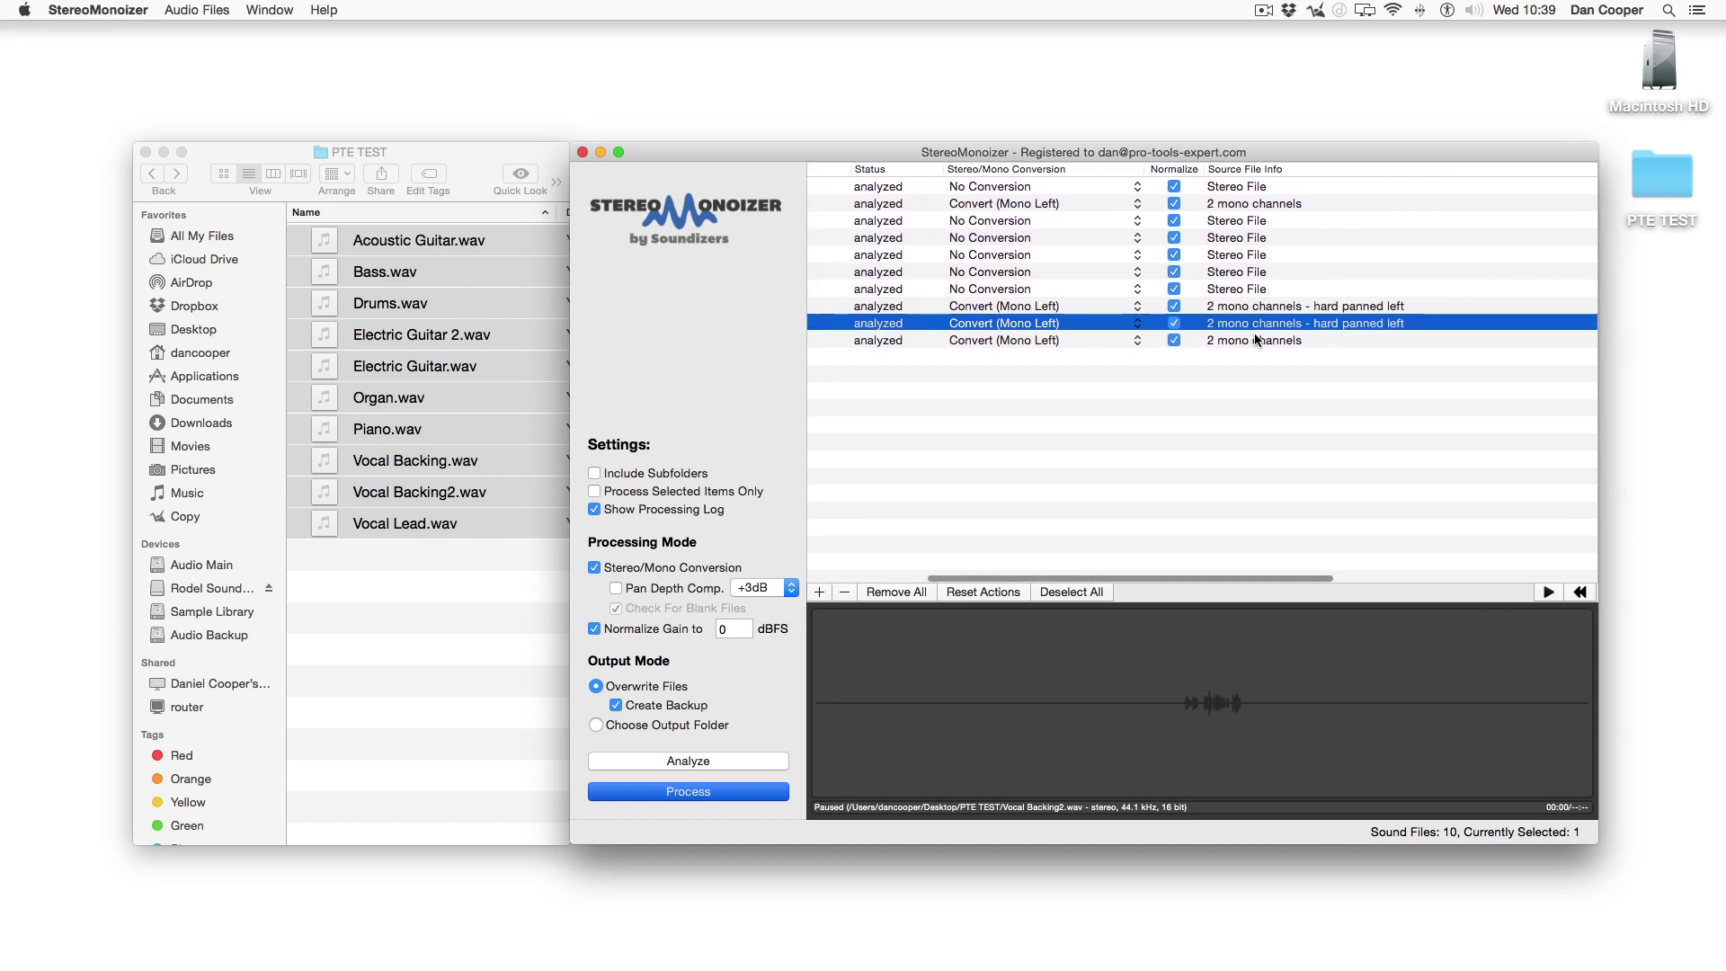
{"action": "scroll", "coordinate": [1256, 340], "scroll_direction": "left", "scroll_amount": 3}
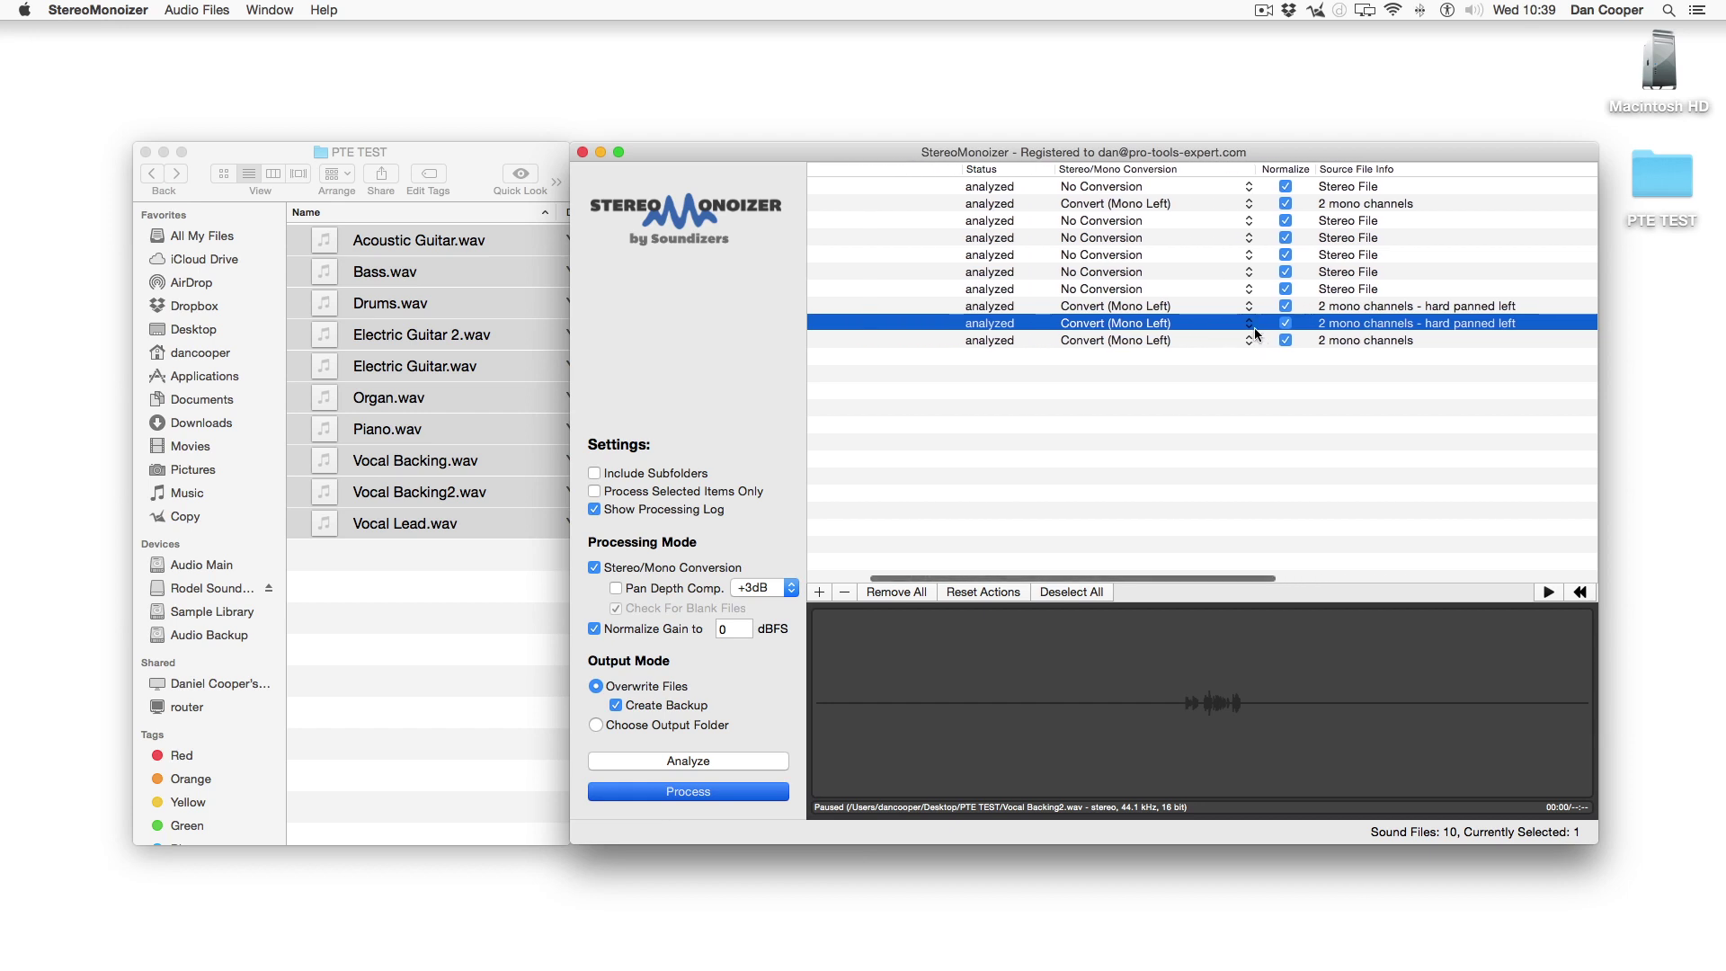
{"action": "scroll", "coordinate": [1348, 310], "scroll_direction": "left", "scroll_amount": 2}
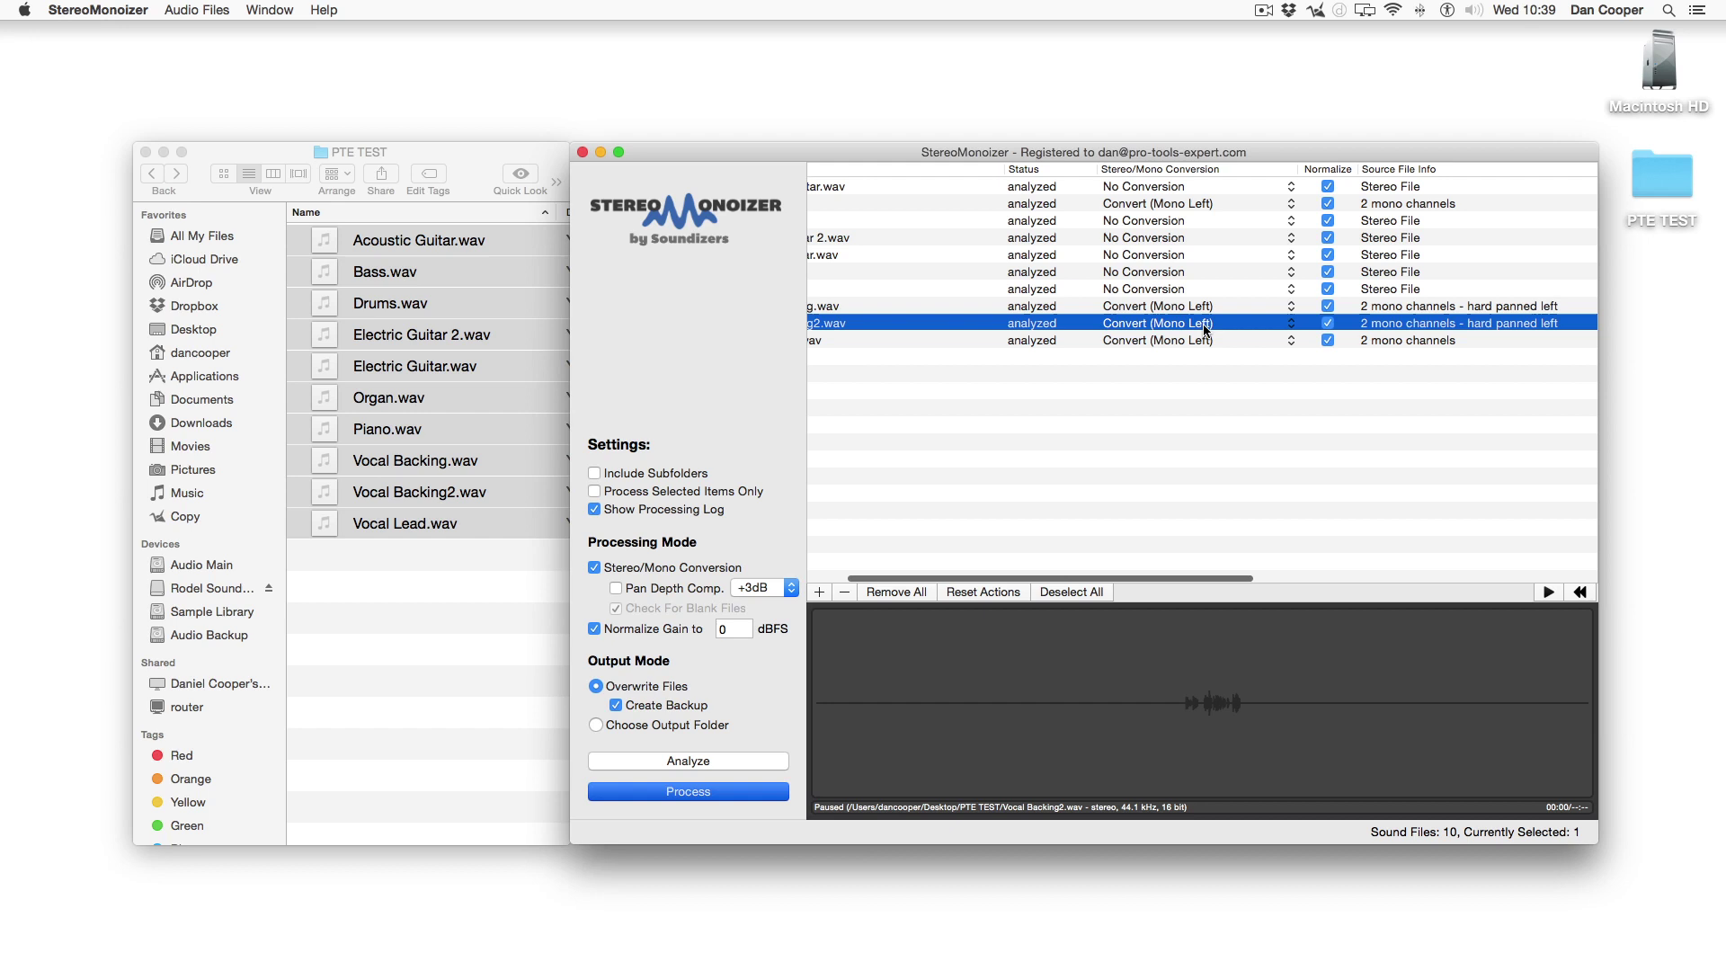
{"action": "left_click", "coordinate": [1174, 326]}
{"action": "left_click", "coordinate": [1174, 328]}
{"action": "scroll", "coordinate": [1162, 393], "scroll_direction": "left", "scroll_amount": 2}
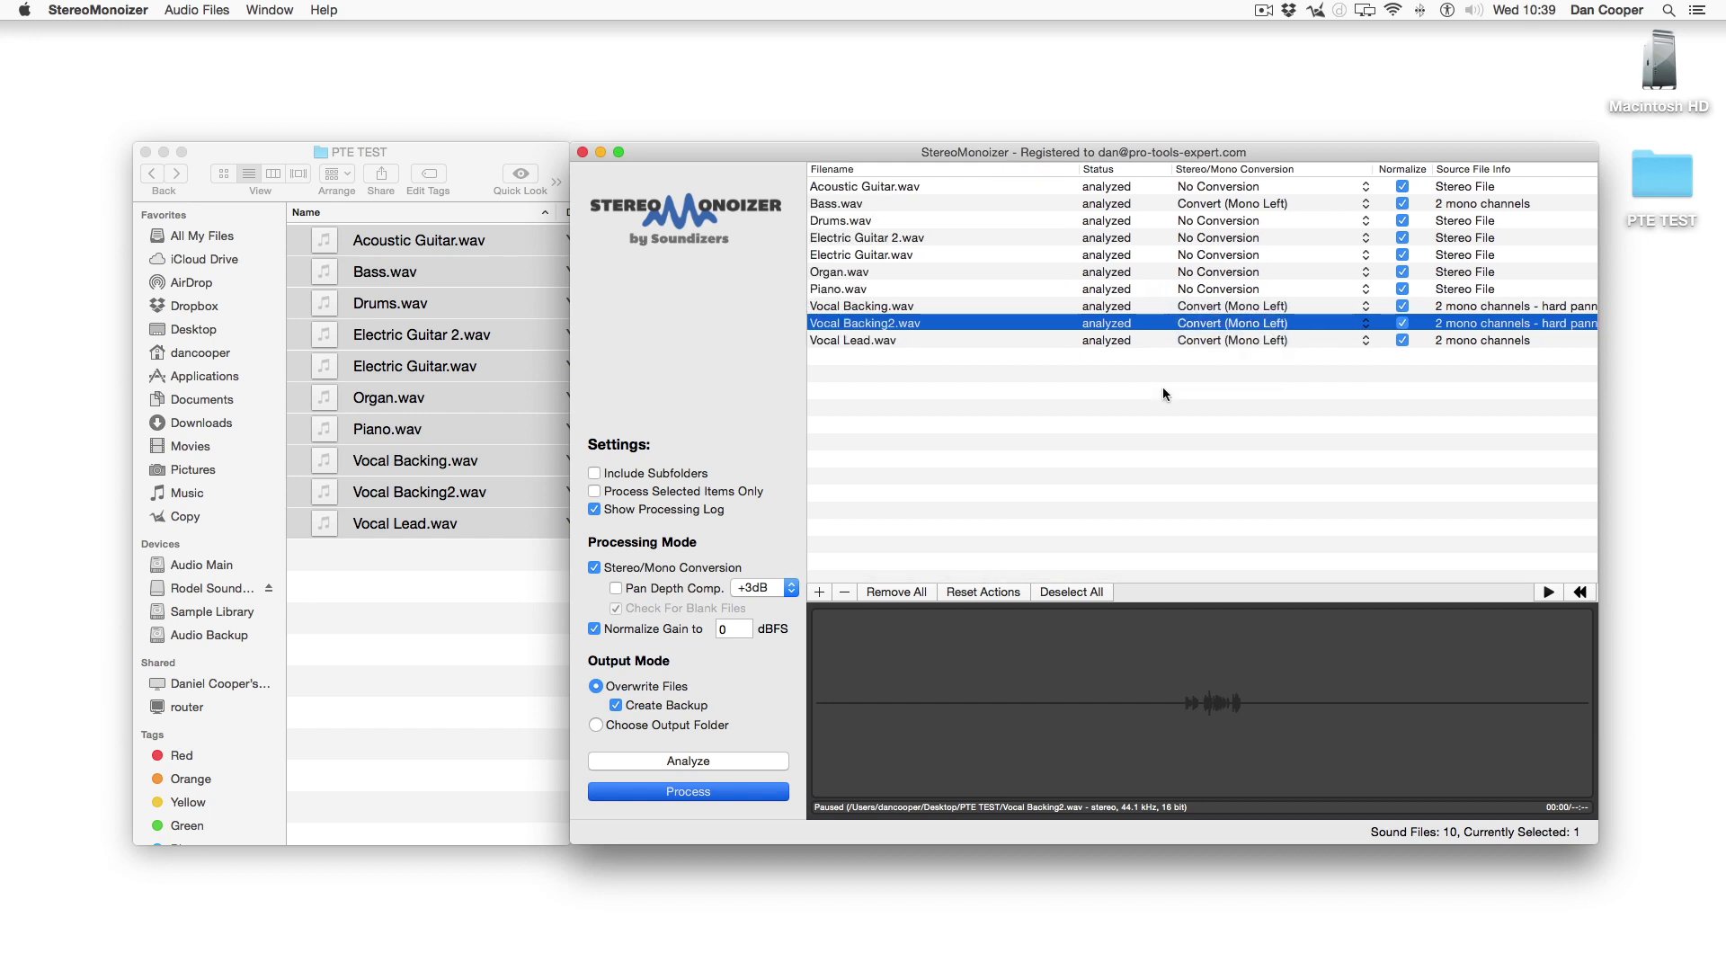
{"action": "left_click", "coordinate": [1162, 394]}
Step: Process all ten stems and close the Processing Log when it finishes
{"action": "left_click", "coordinate": [697, 792]}
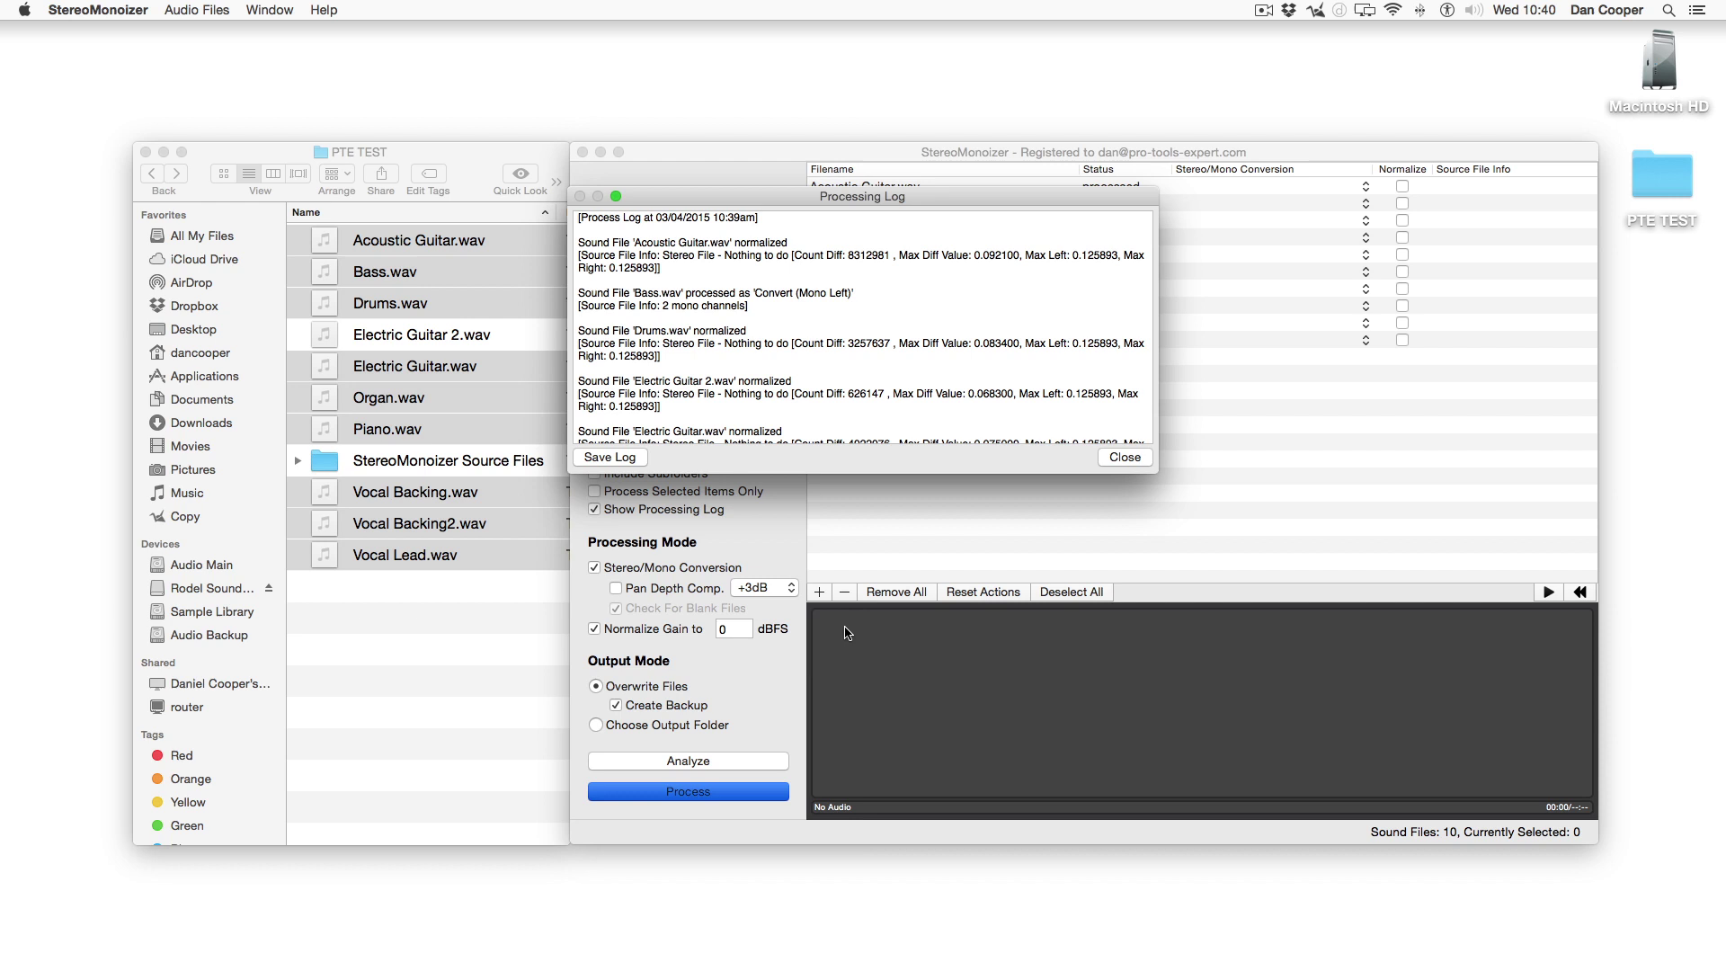
{"action": "left_click", "coordinate": [1135, 459]}
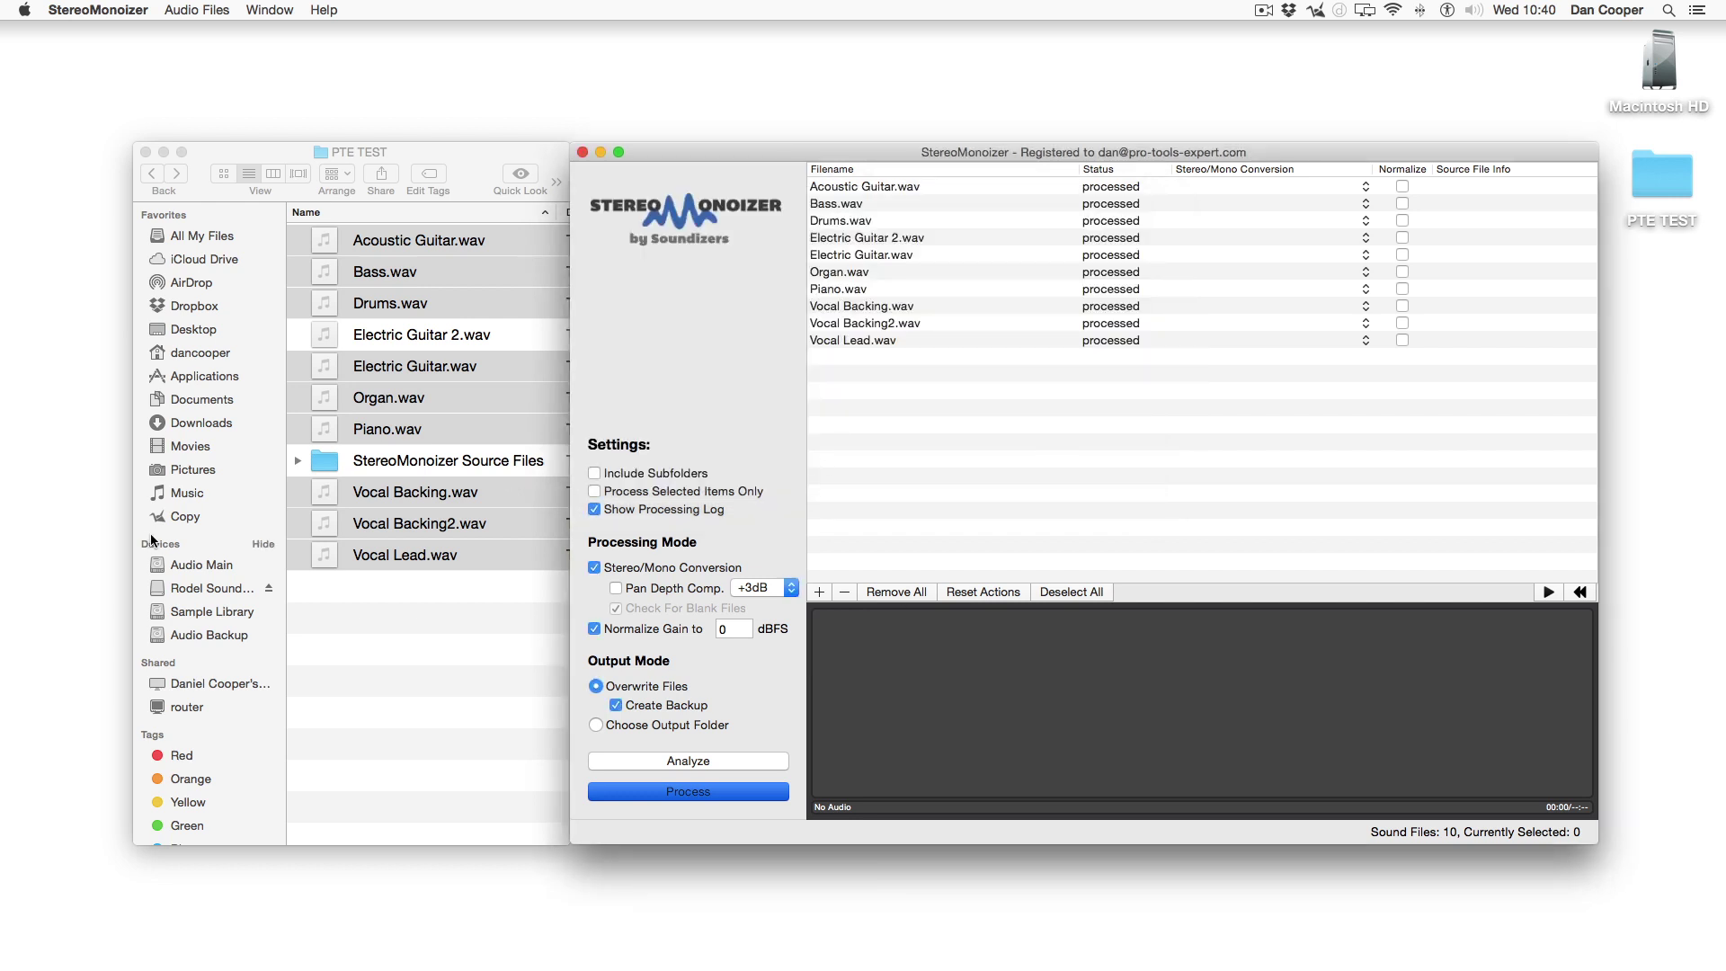
Step: Open the StereoMonoizer Source Files folder in Finder to view the ten original WAV backups
{"action": "left_click", "coordinate": [482, 463]}
{"action": "key", "text": "super+BackSpace"}
{"action": "key", "text": "super+a"}
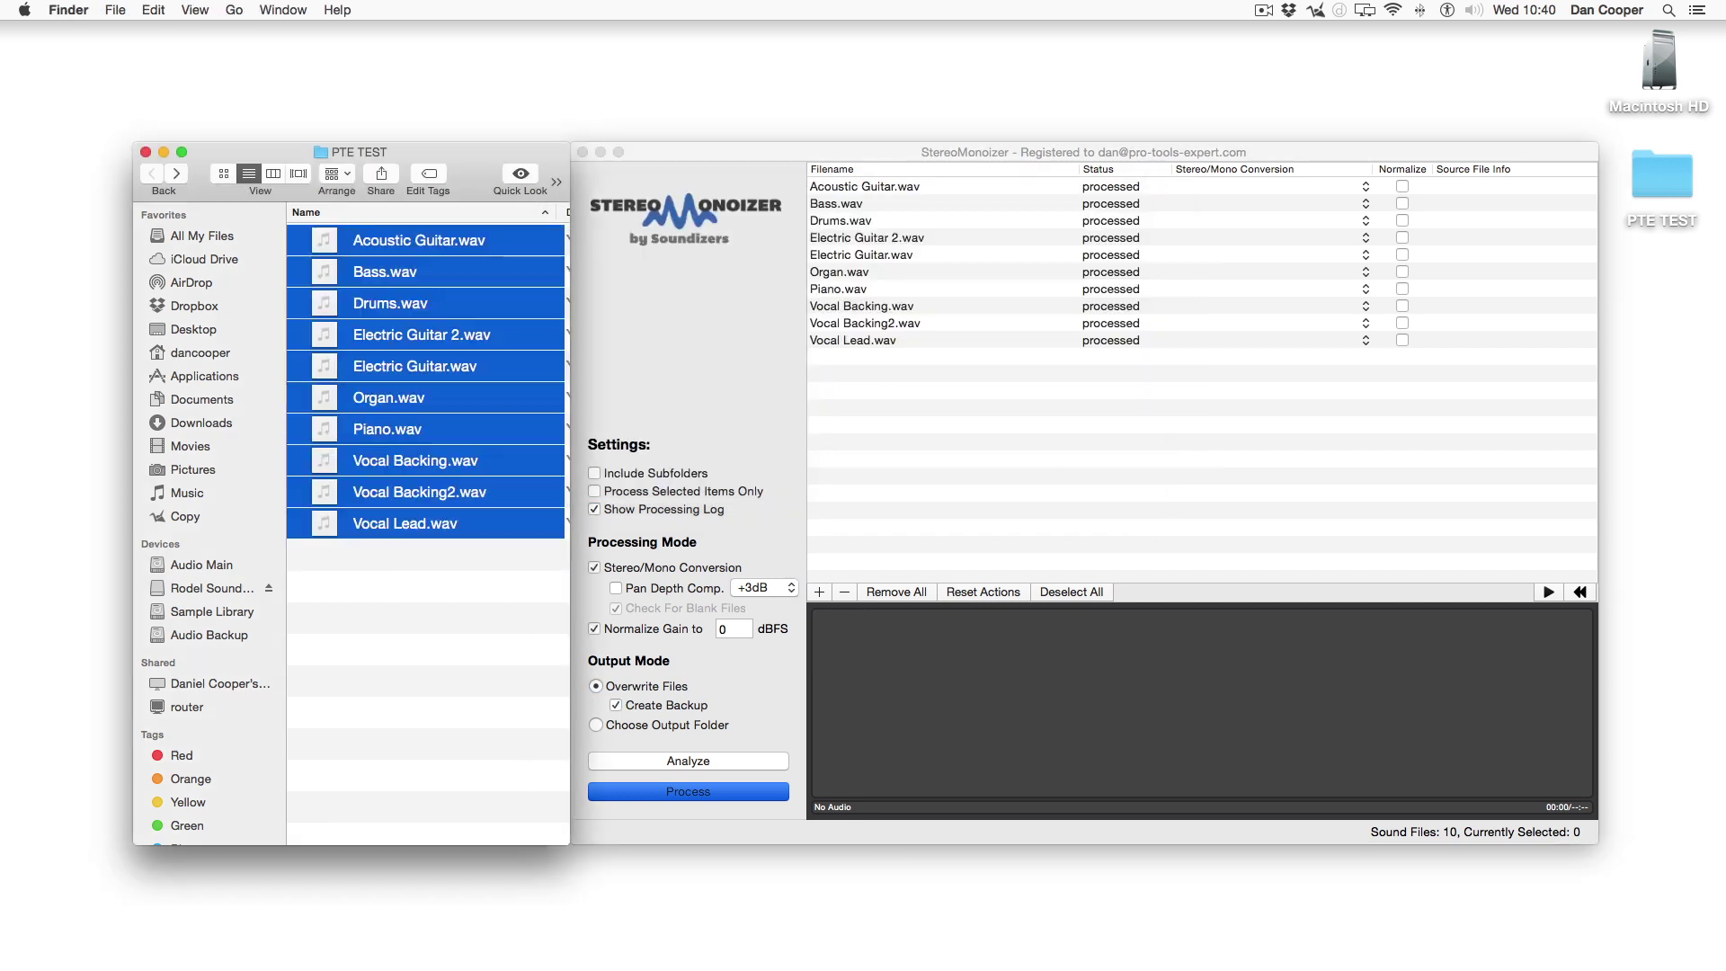
{"action": "key", "text": "super+bracketright"}
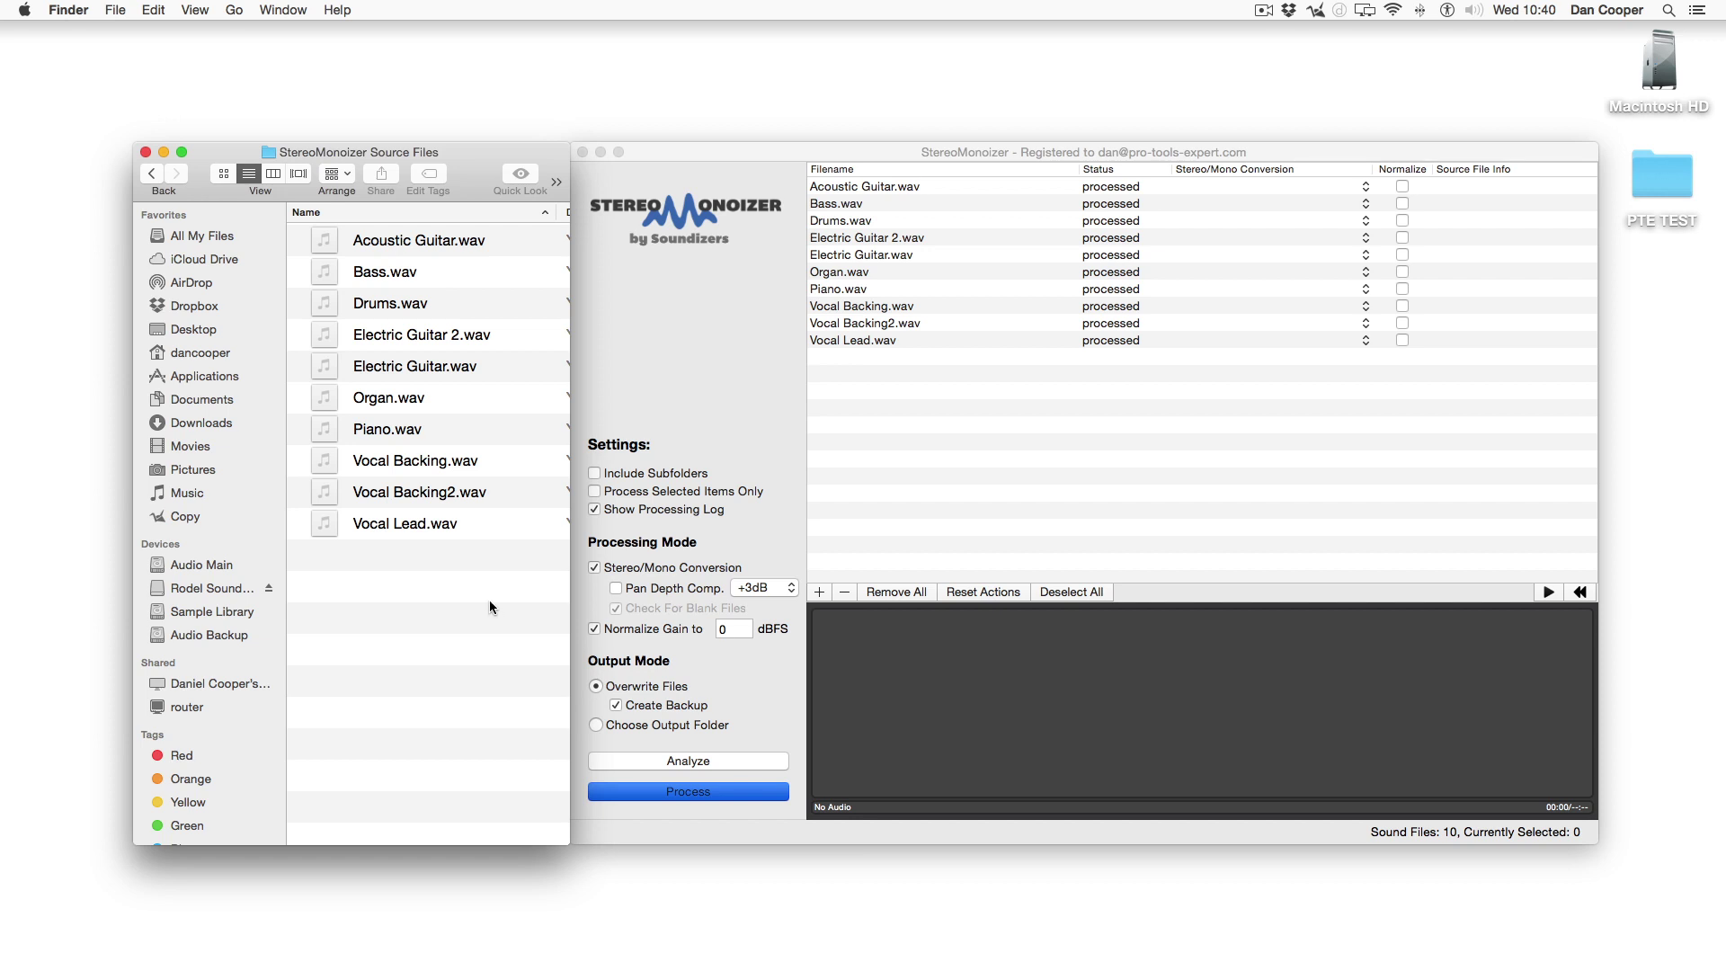
{"action": "left_click", "coordinate": [1063, 537]}
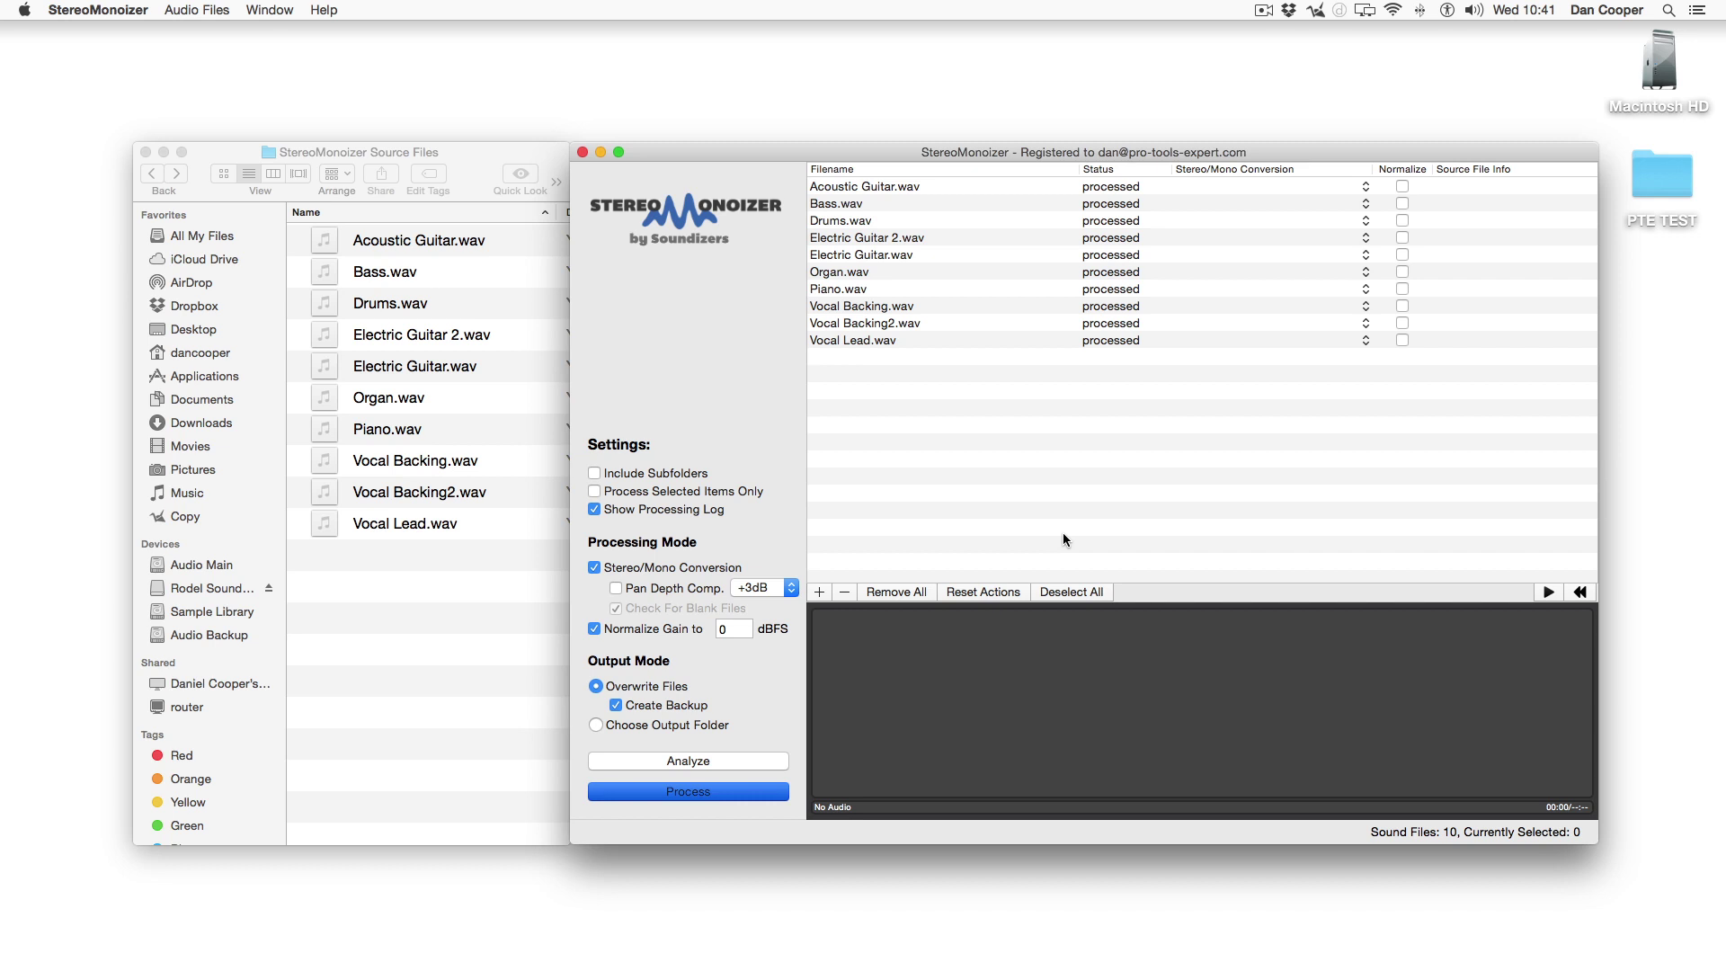
Step: Load the processed Electric Guitar 2.wav into the player to check its waveform
{"action": "scroll", "coordinate": [1063, 534], "scroll_direction": "left", "scroll_amount": 1}
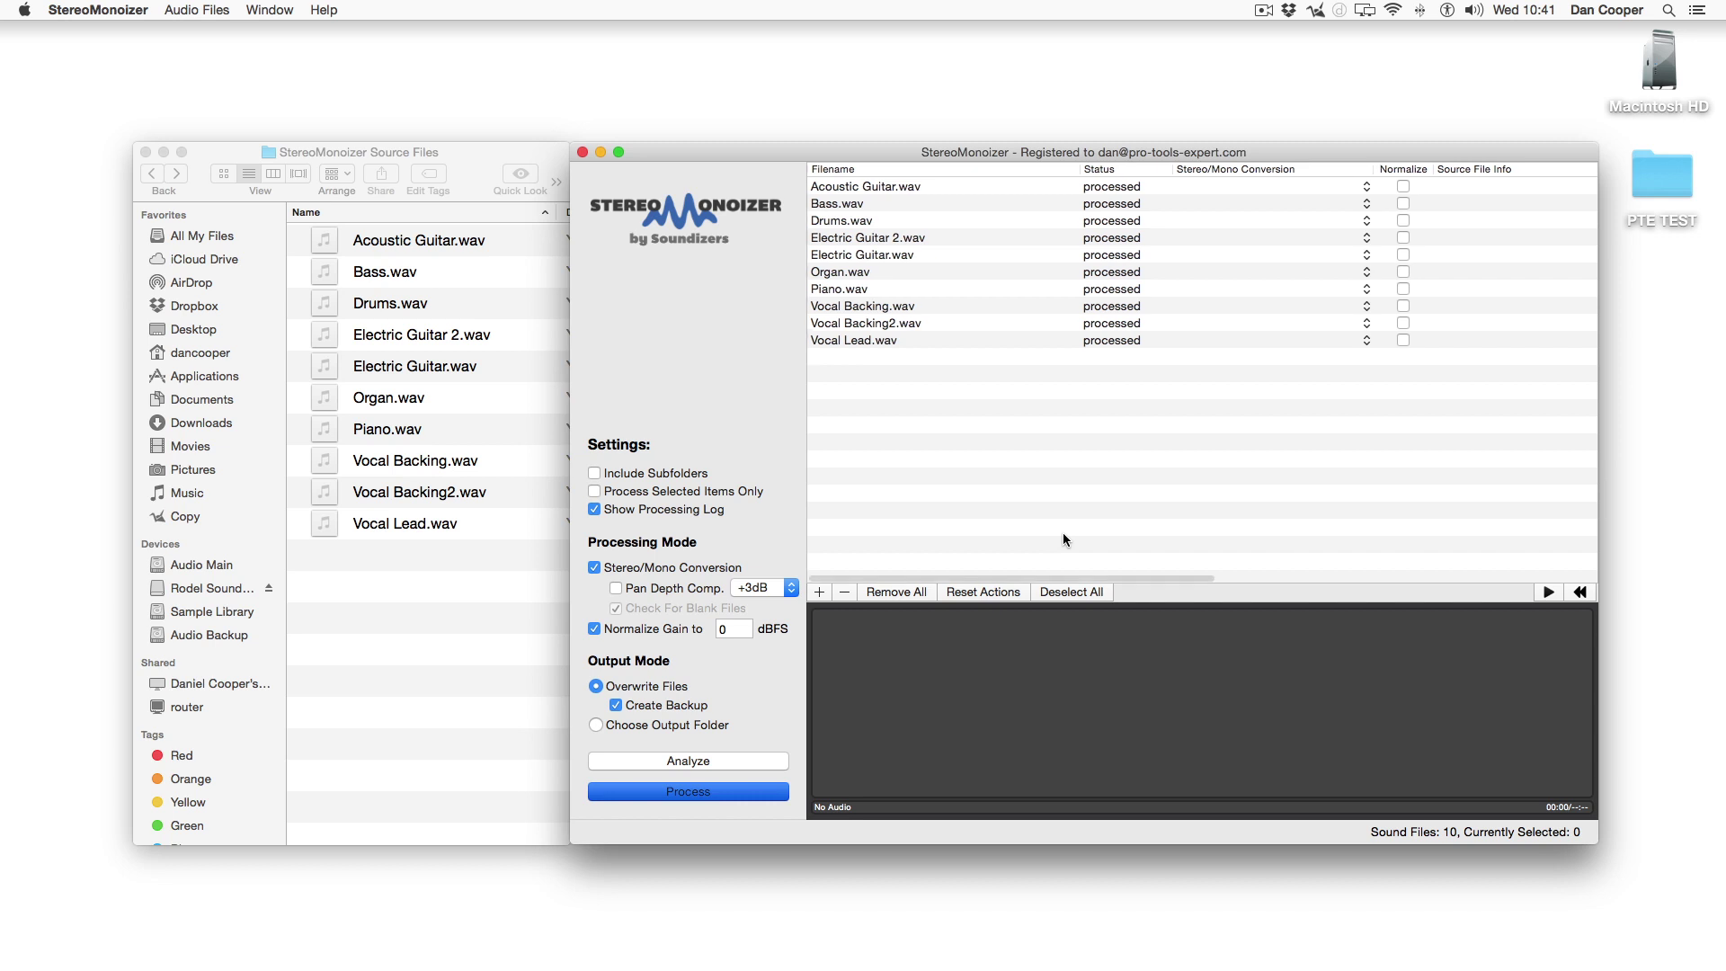
{"action": "left_click", "coordinate": [988, 238]}
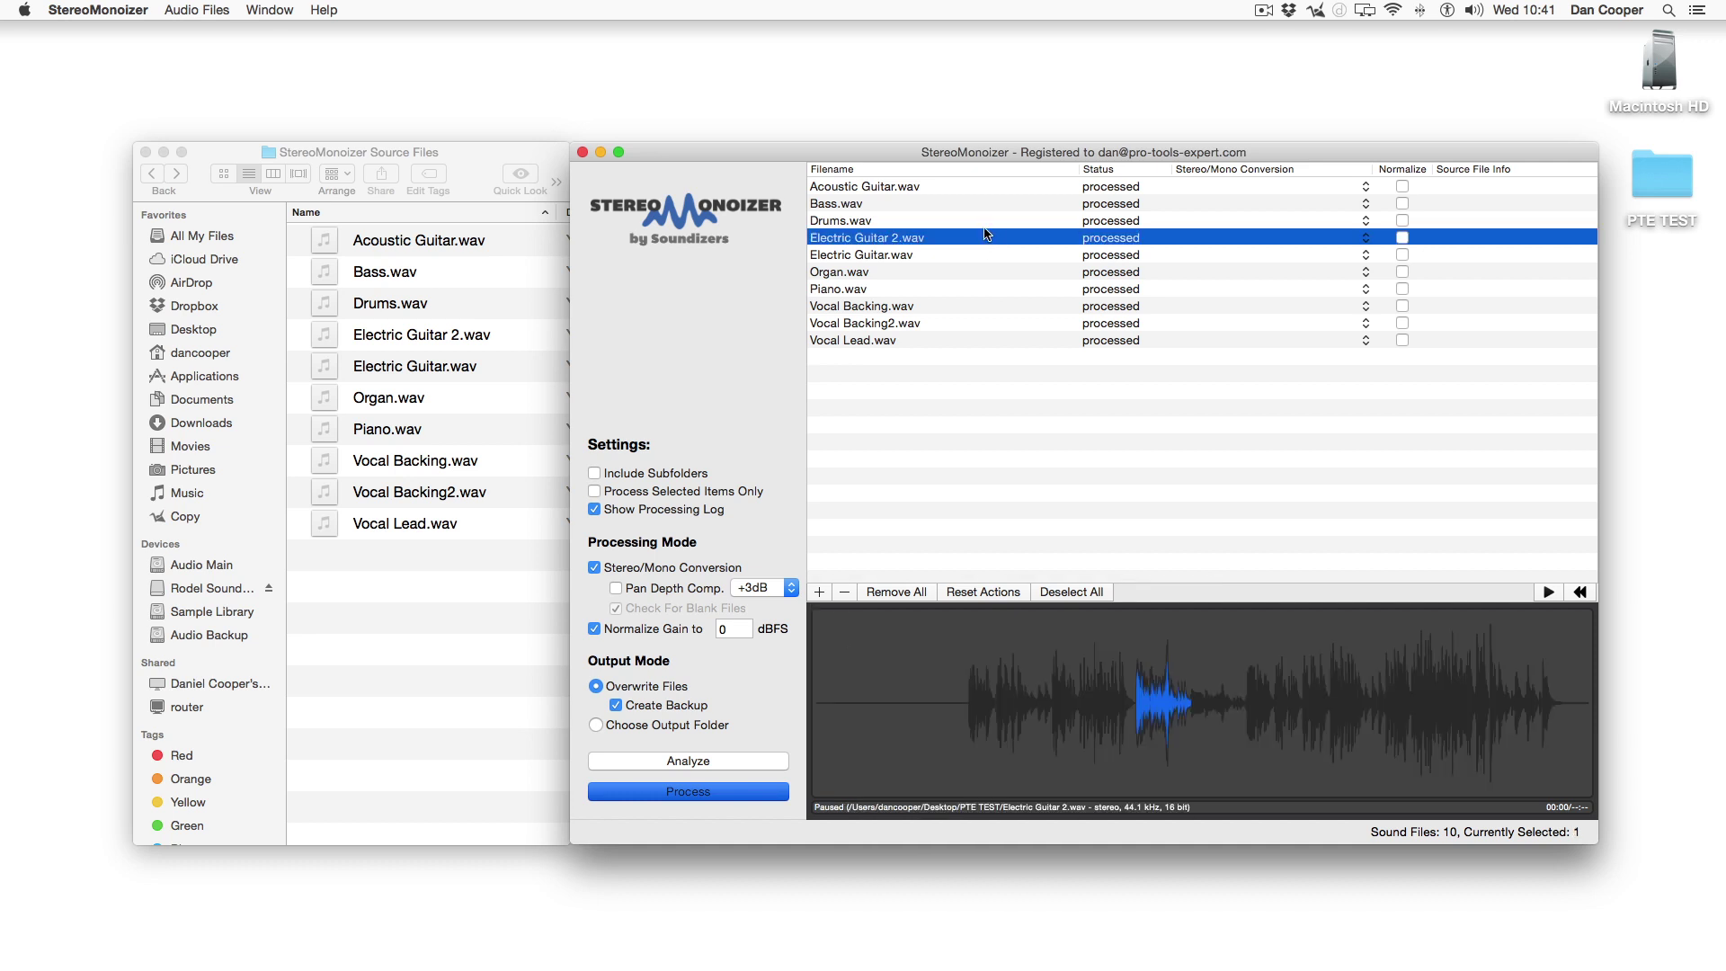